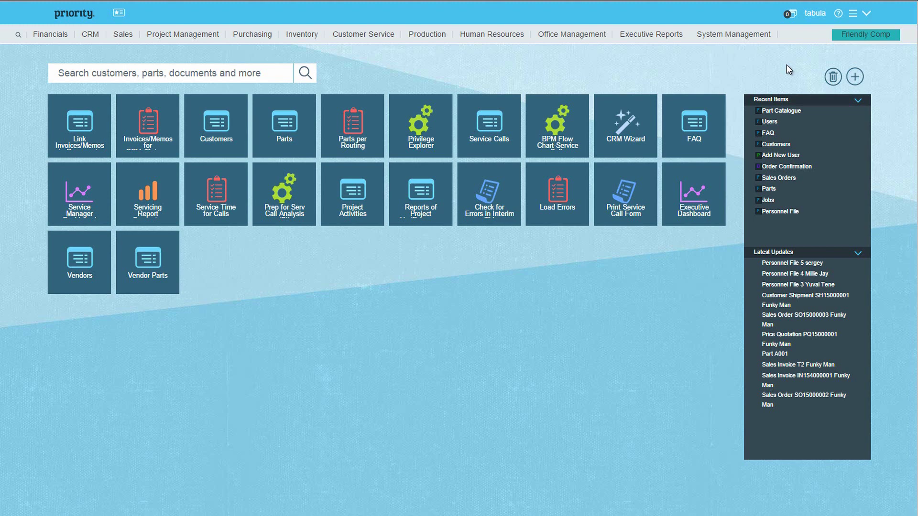
Step: Tick Manage All Users? in User Permissions and return to the System Management dashboard
click(752, 37)
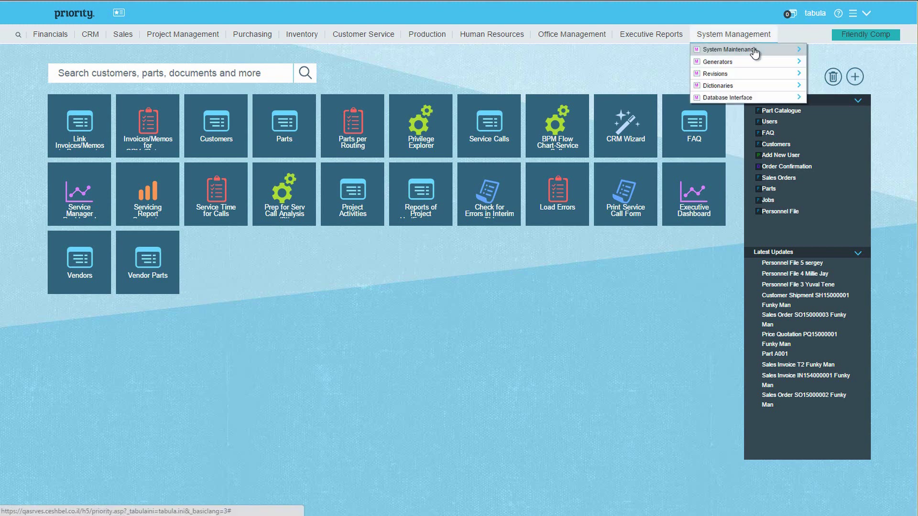
mouse_move(746, 48)
mouse_move(823, 75)
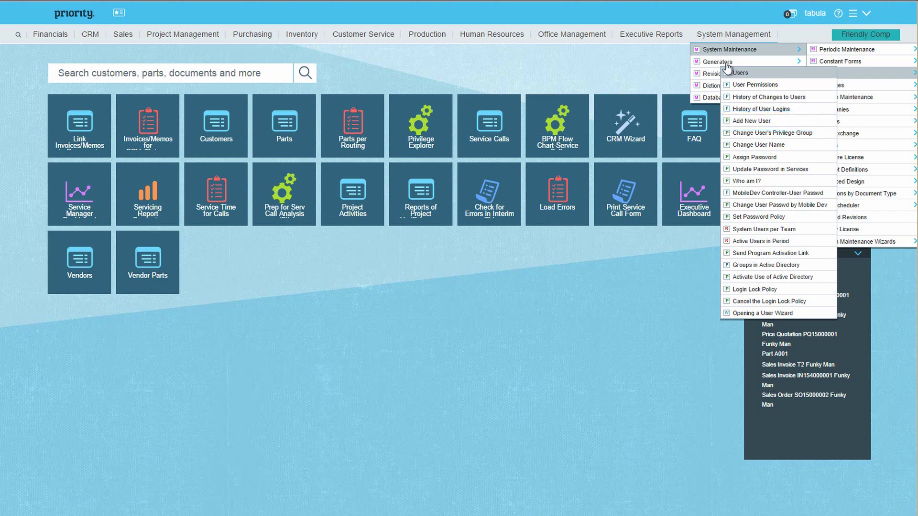
mouse_move(867, 86)
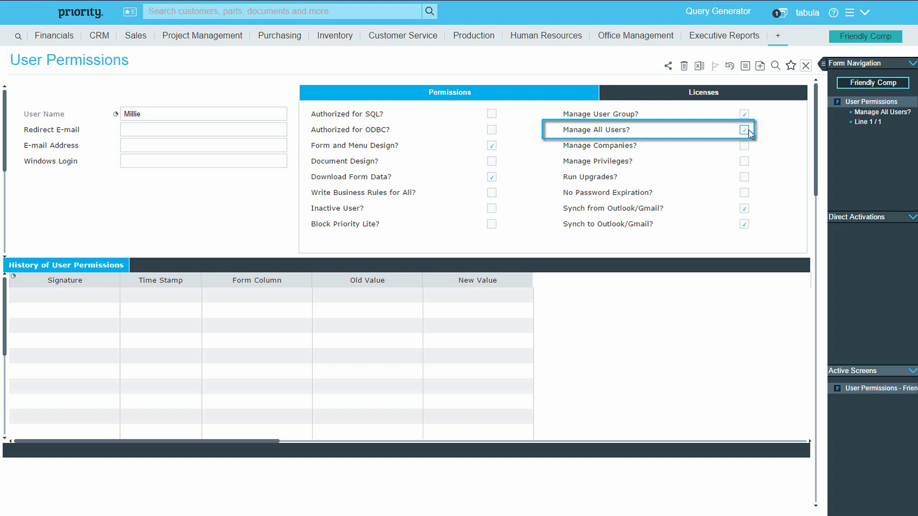
click(750, 133)
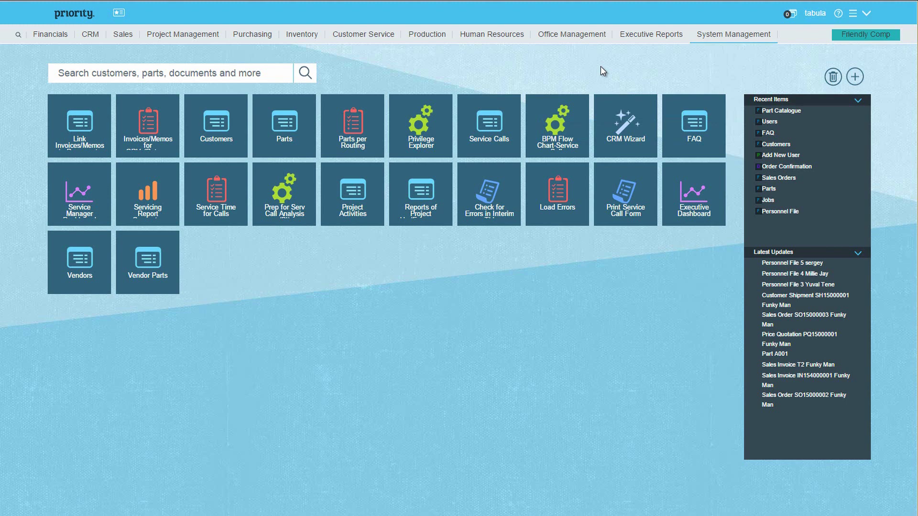
Step: Start Add New User with user name Warehouse and full name Warehouse
click(764, 41)
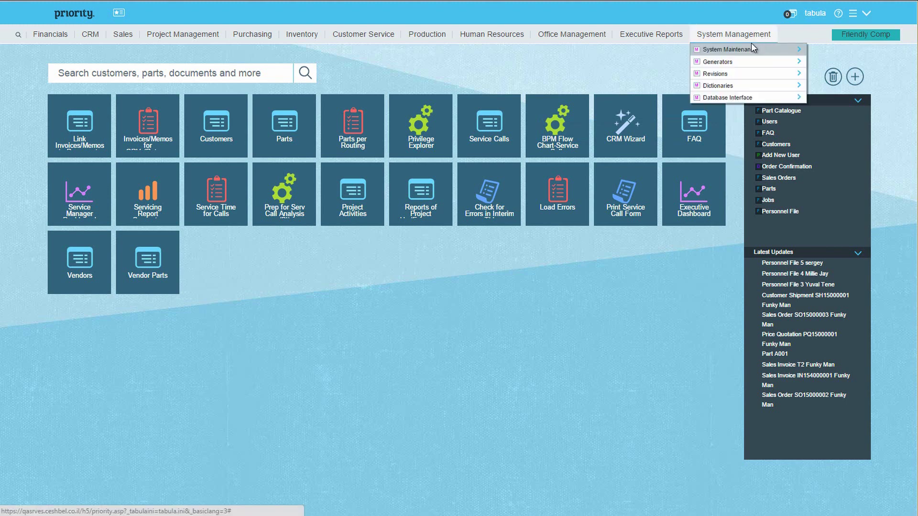
mouse_move(753, 48)
mouse_move(822, 76)
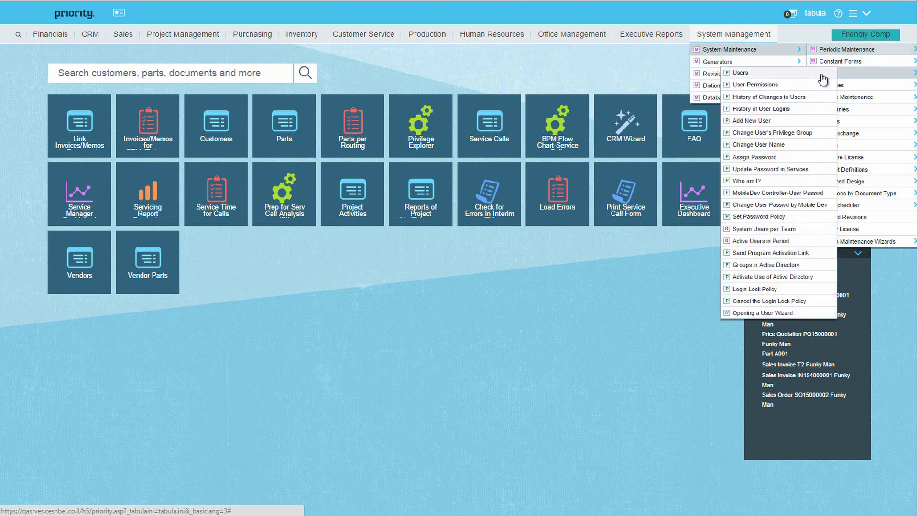
click(783, 123)
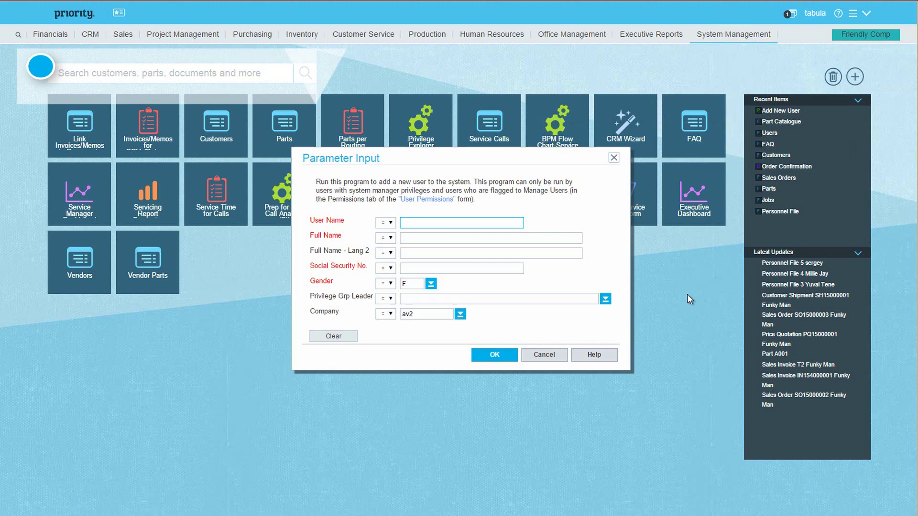
text(Wareh)
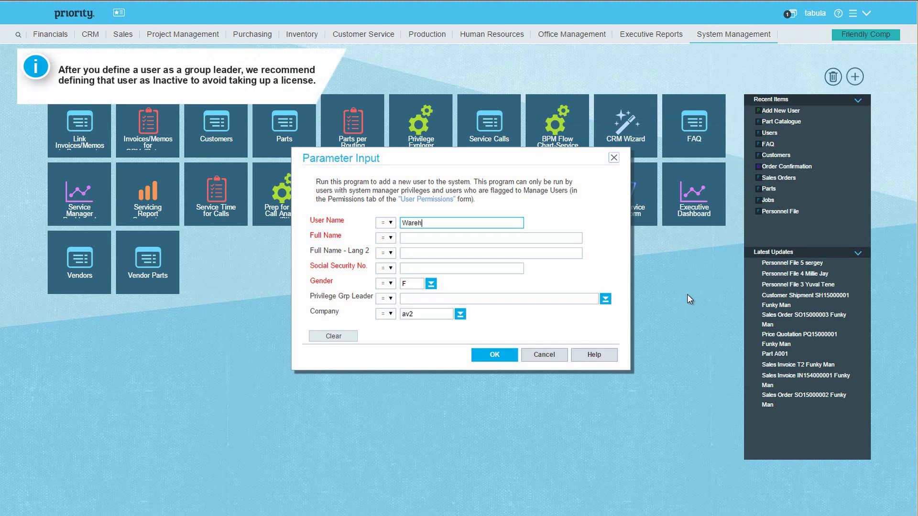
text(ouse)
key(Tab)
text(Warehuo)
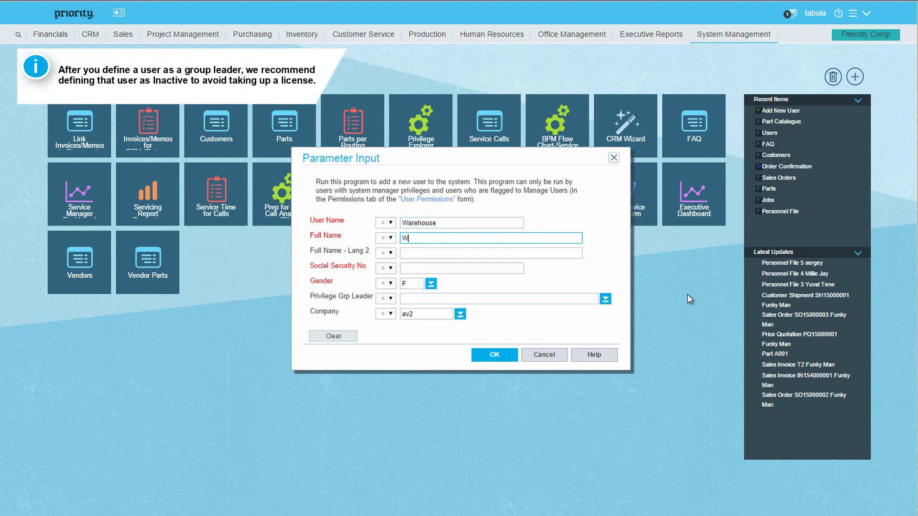
key(BackSpace)
key(BackSpace)
text(ouse)
key(Tab)
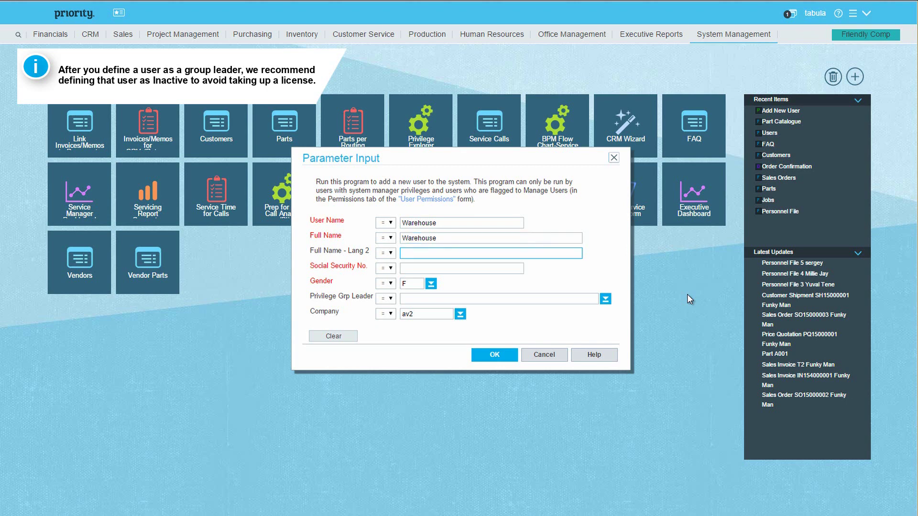
key(Tab)
Step: Enter the social security number, run the program and acknowledge the completion message
text(1)
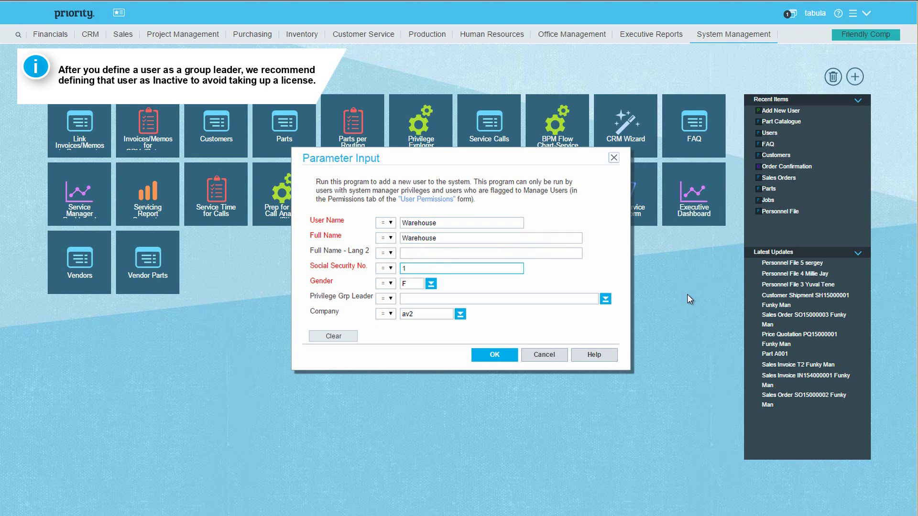
text(0)
key(Tab)
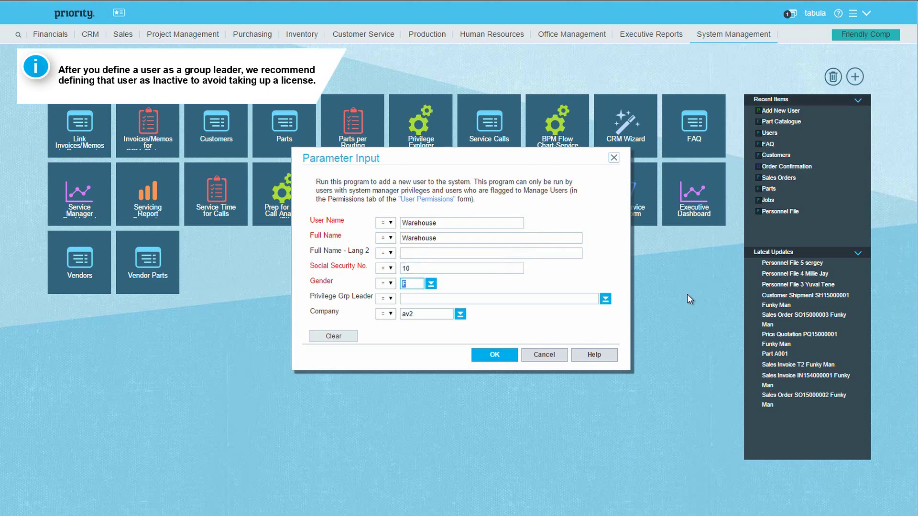
key(Tab)
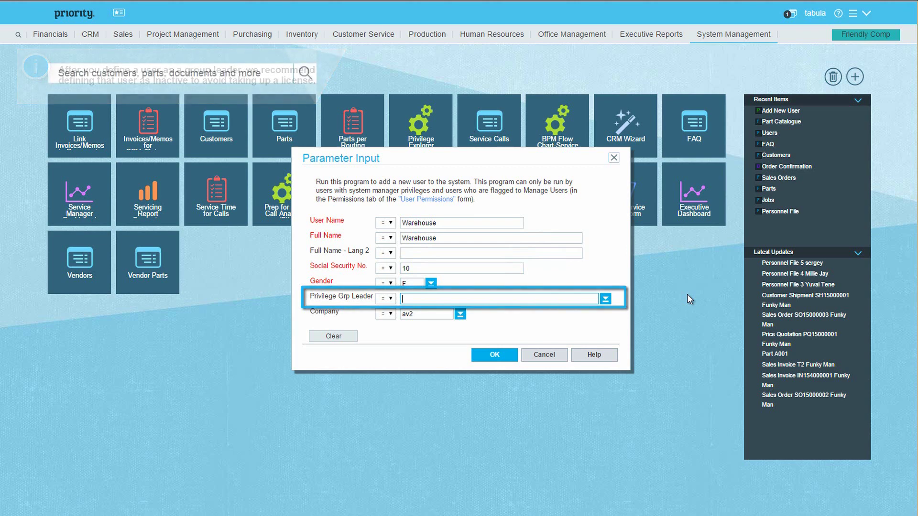
key(Escape)
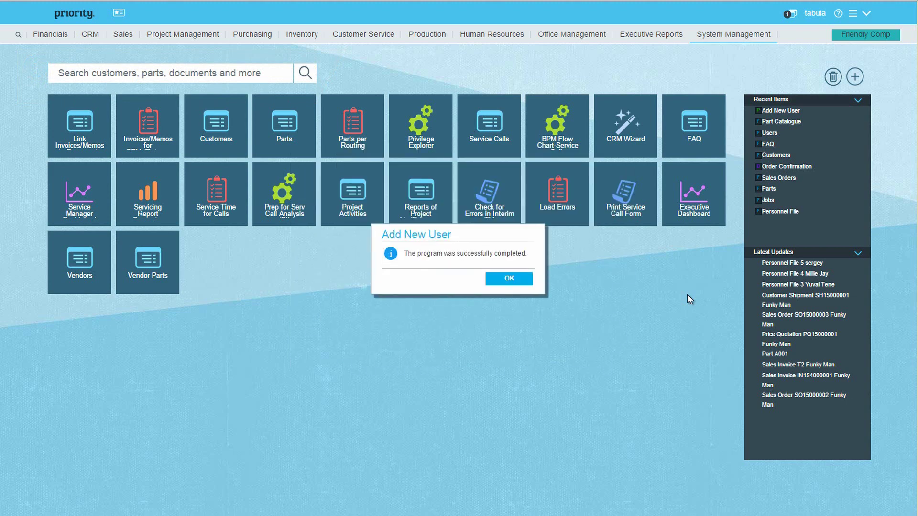
key(Return)
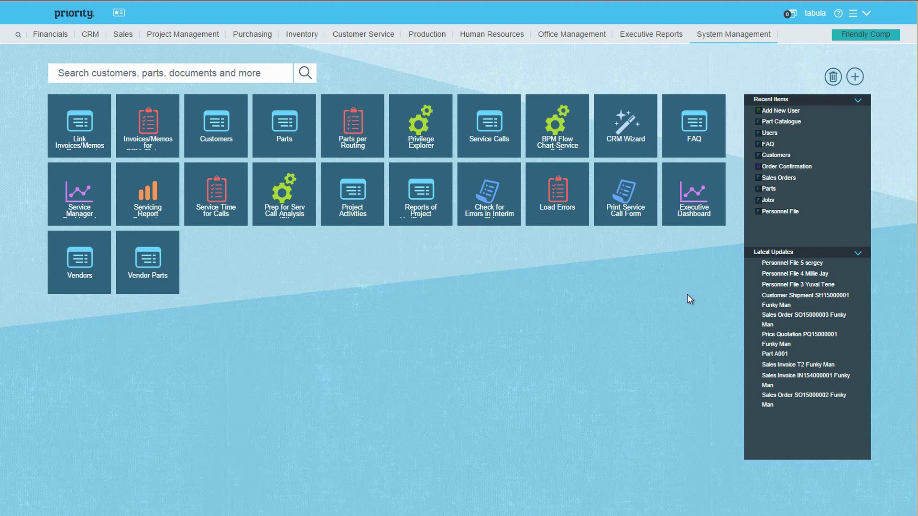
Step: Open the Privilege Explorer with Warehouse selected as group leader
click(742, 39)
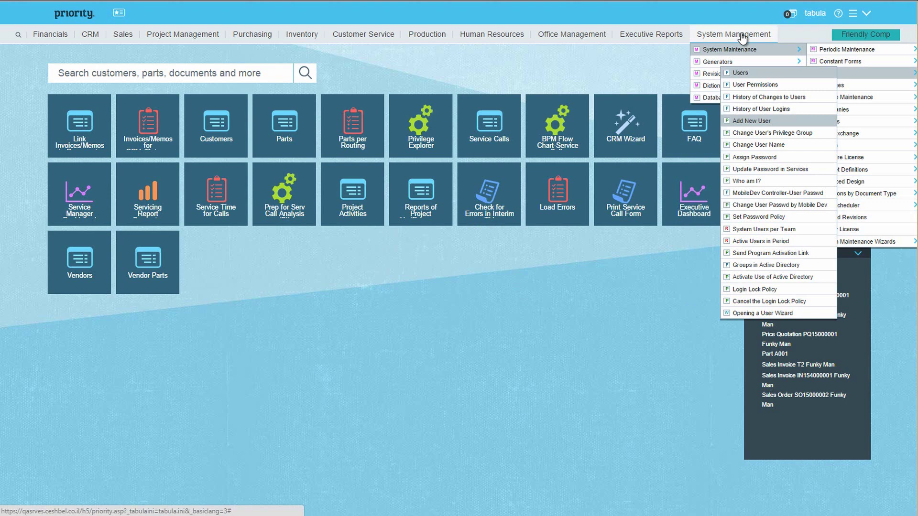
key(Down)
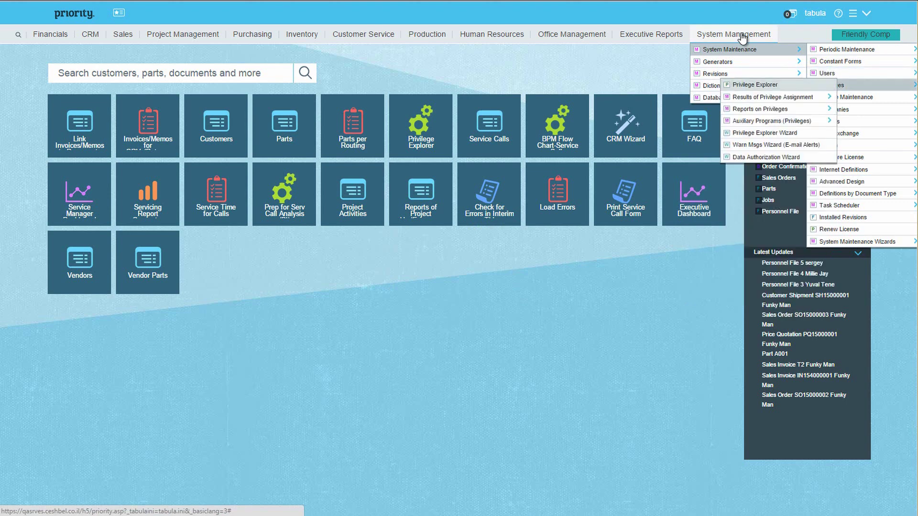
key(Return)
click(603, 351)
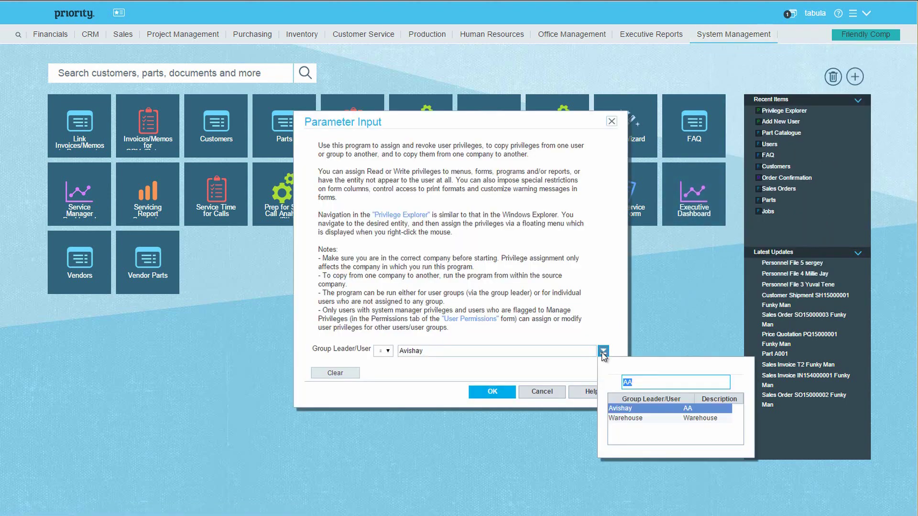
click(635, 419)
click(492, 392)
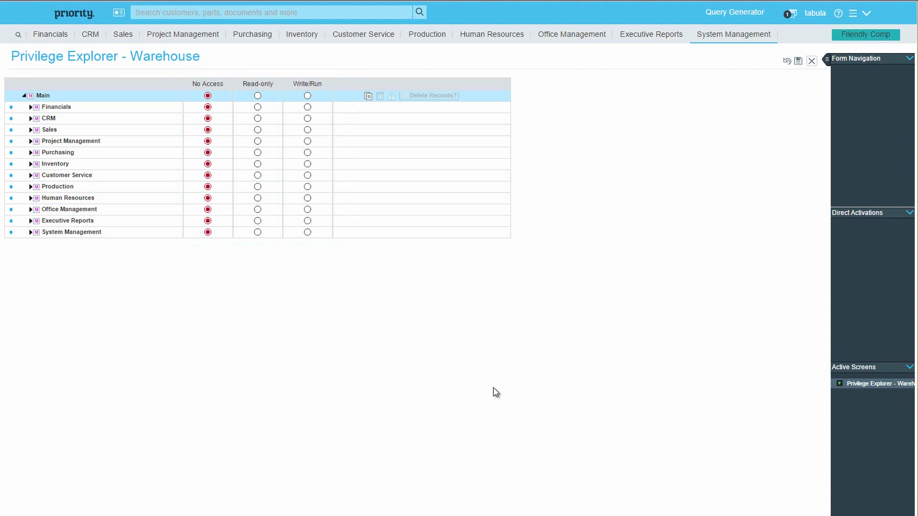
Step: Grant Write/Run on all modules, then set every module except Inventory back to No Access
click(308, 96)
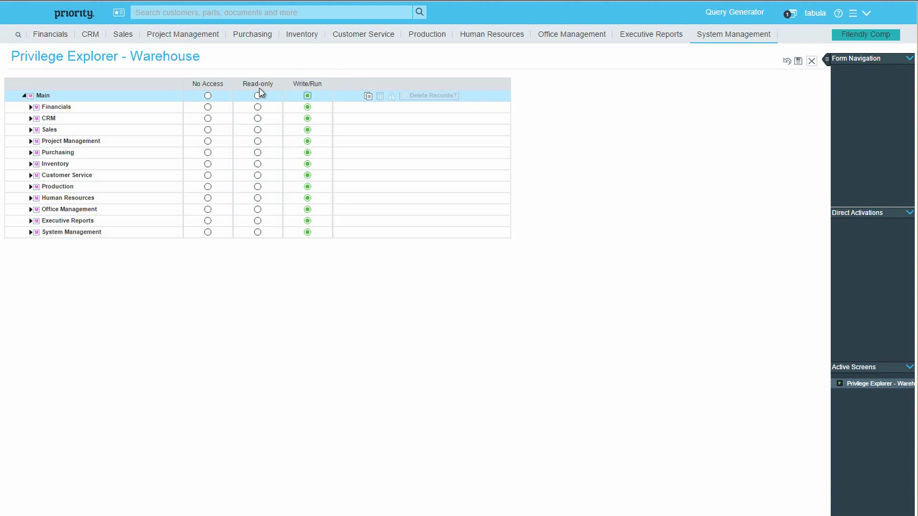
click(207, 107)
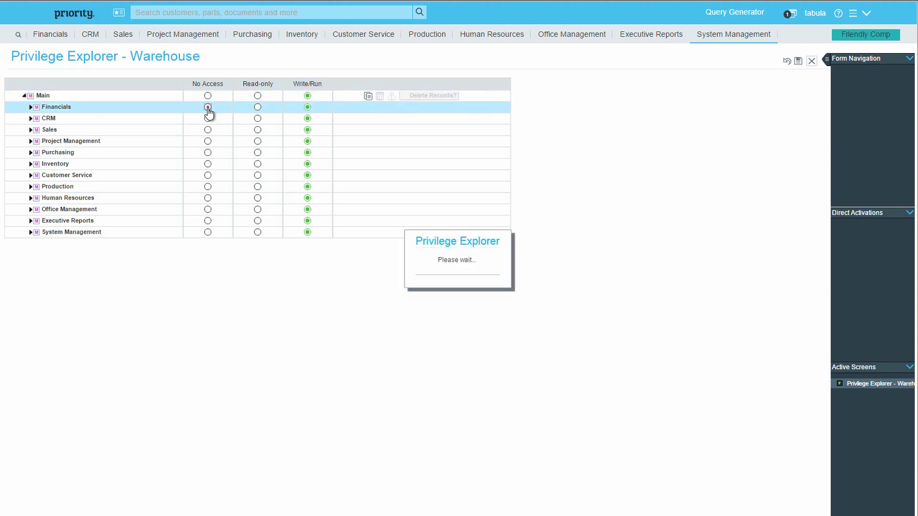
click(208, 119)
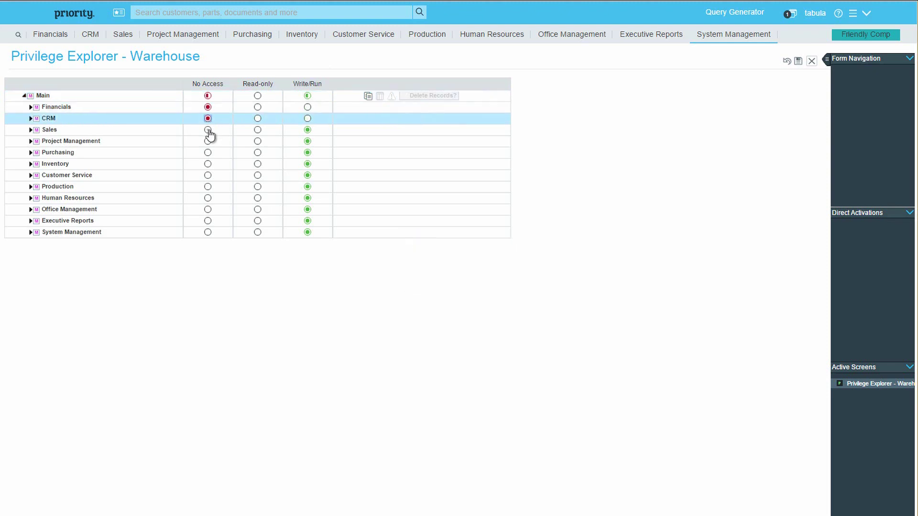
click(208, 132)
click(208, 142)
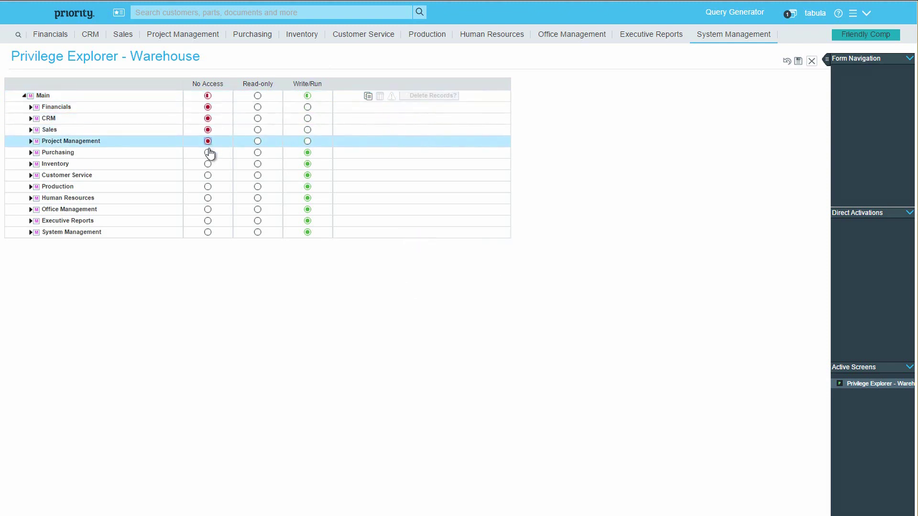
click(208, 153)
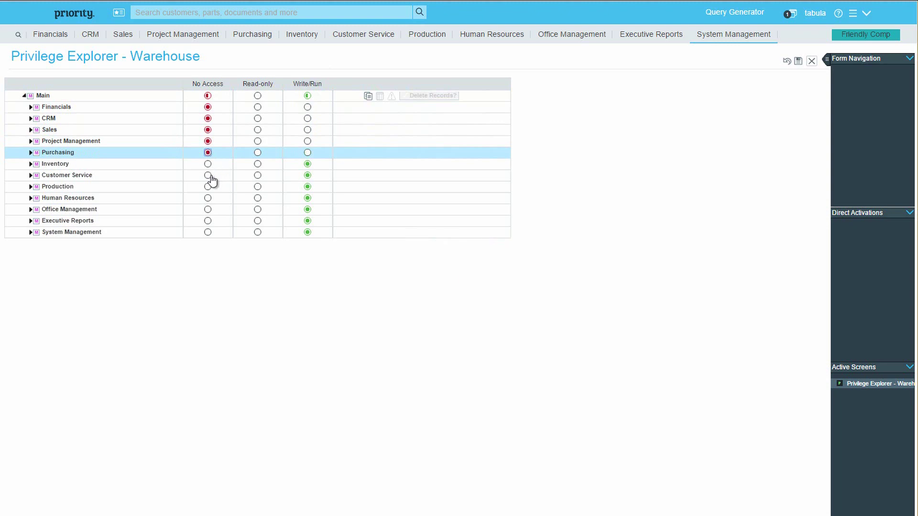
click(208, 176)
click(208, 187)
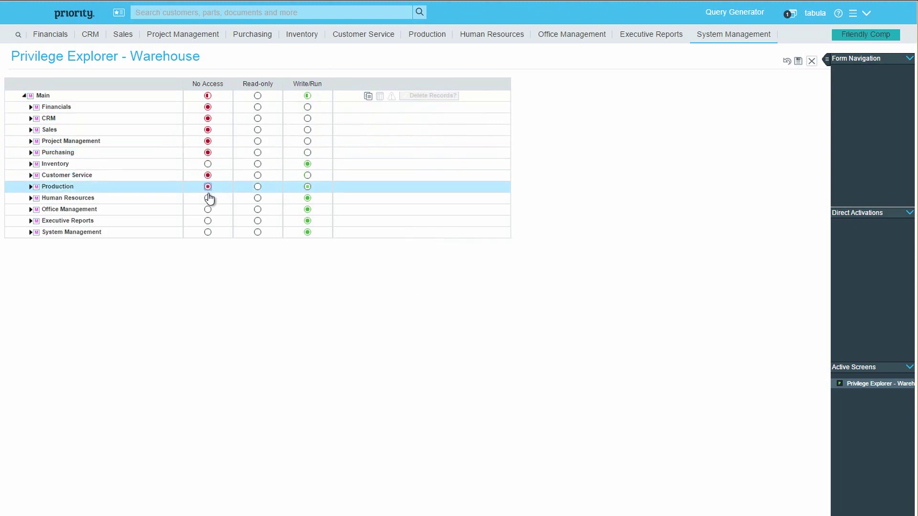
click(208, 199)
click(209, 210)
click(208, 221)
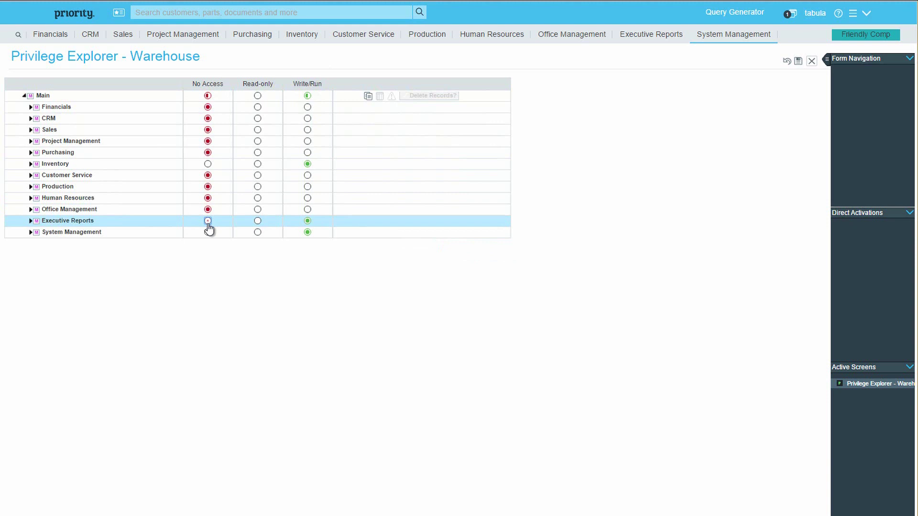
click(208, 233)
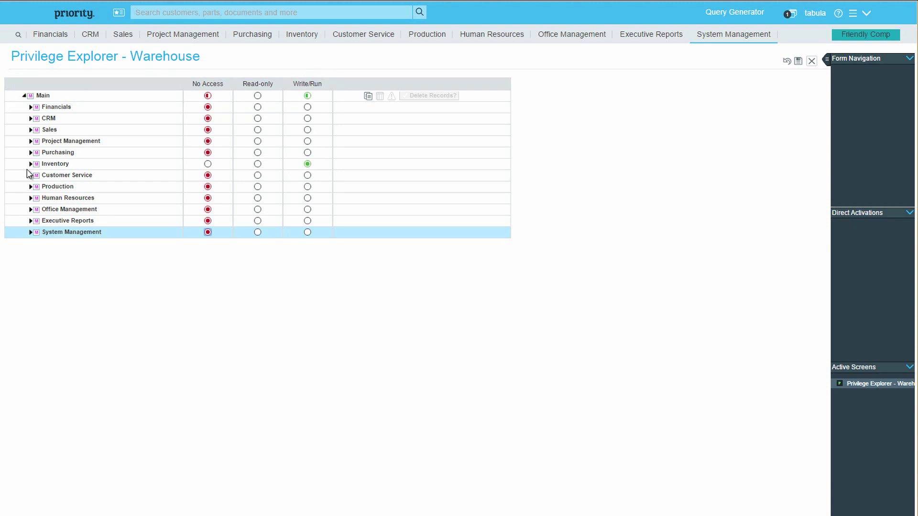
Step: Expand Inventory > Inventory Transactions > Sales Inventory Transactions > Customer Shipments in the privilege tree
click(31, 164)
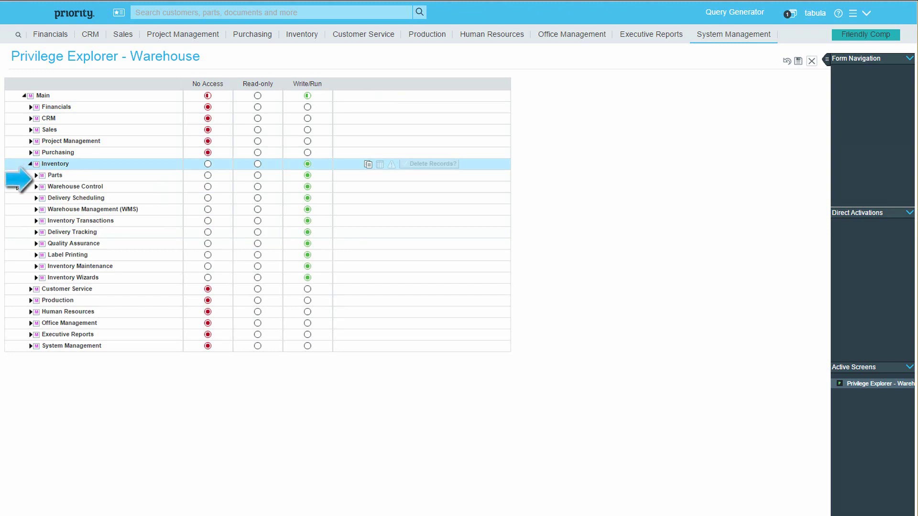
click(36, 221)
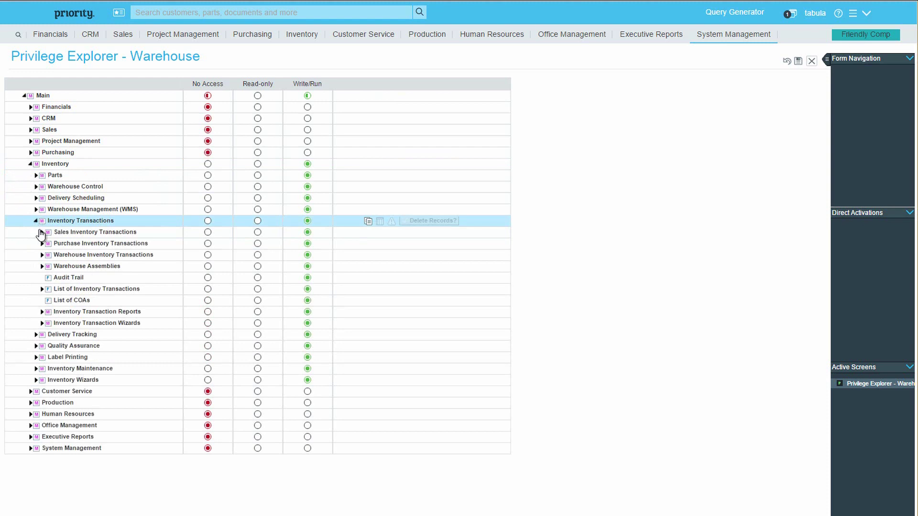
click(42, 232)
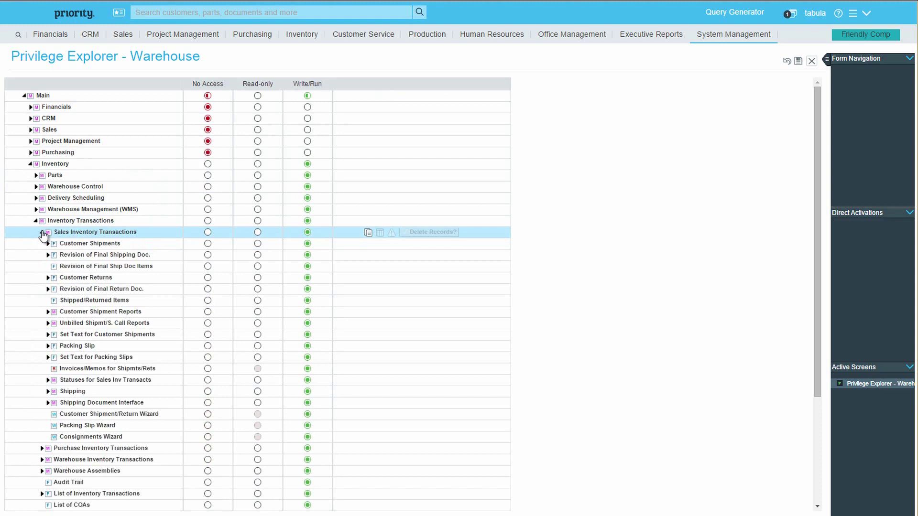
click(76, 244)
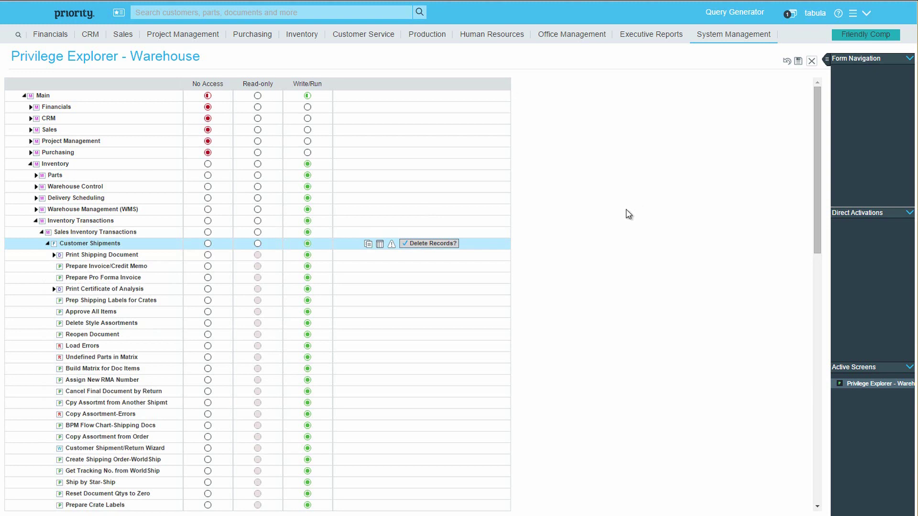
Step: In Customer Shipments column privileges, set Customer Number and Customer Name Read-only, Branch Code Mandatory
click(379, 244)
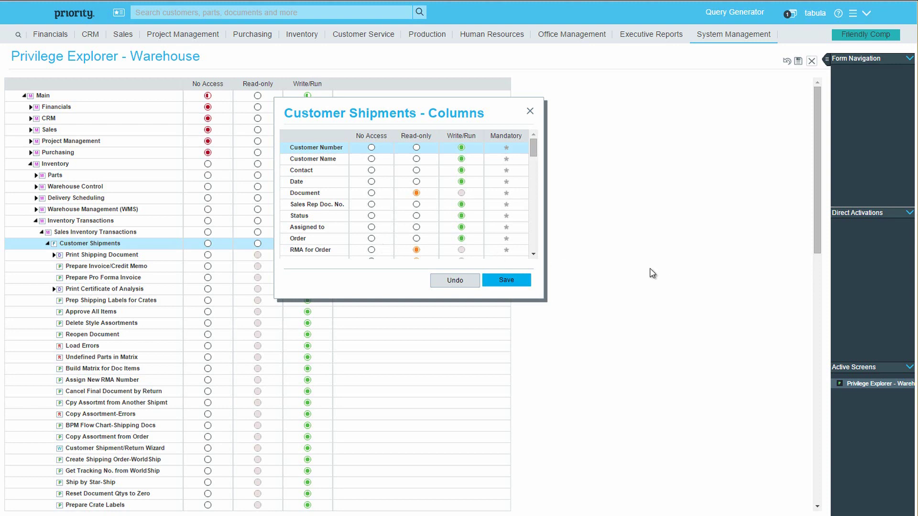
click(417, 147)
click(416, 159)
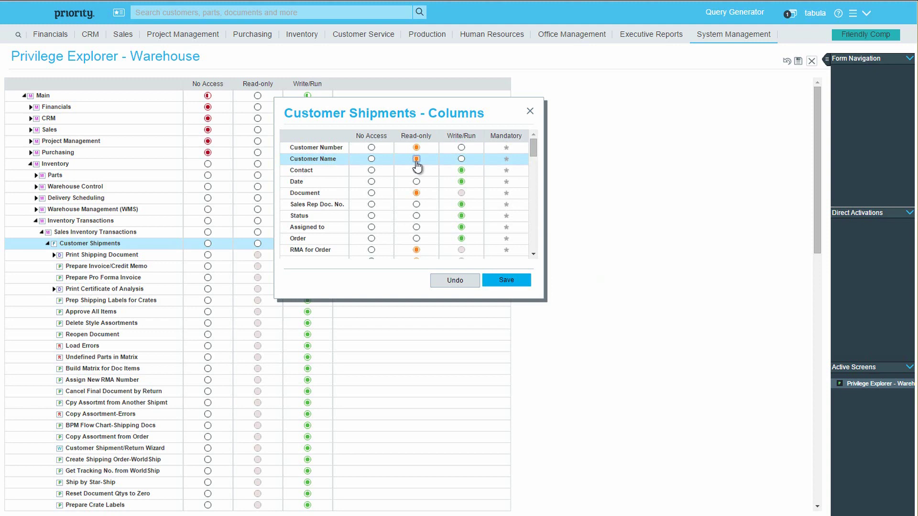
click(533, 221)
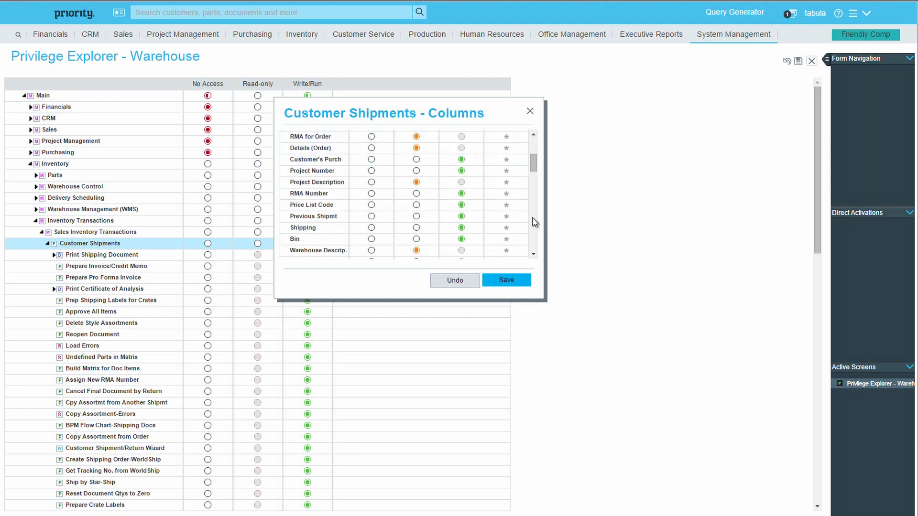
click(533, 219)
click(533, 219)
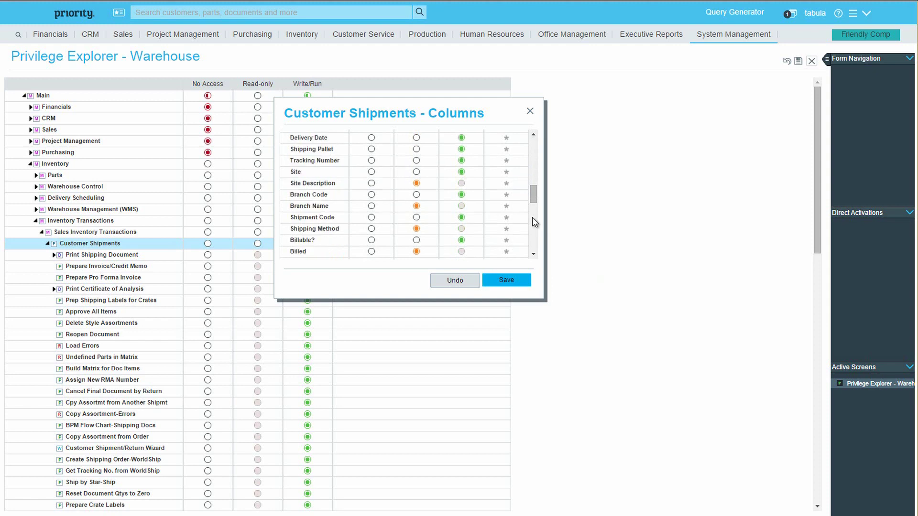
click(507, 196)
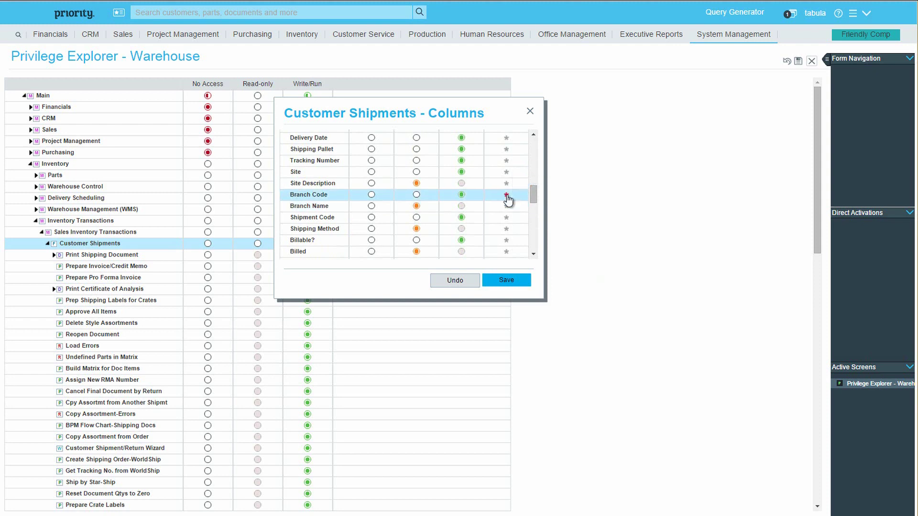
Step: Save the column privileges and set 'Branch <P1> is not in use.' to Error Message
click(507, 281)
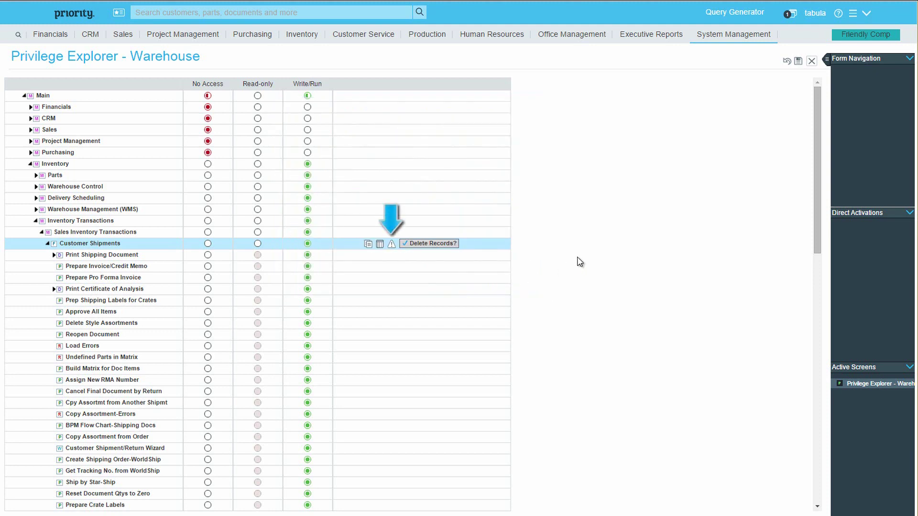
click(391, 246)
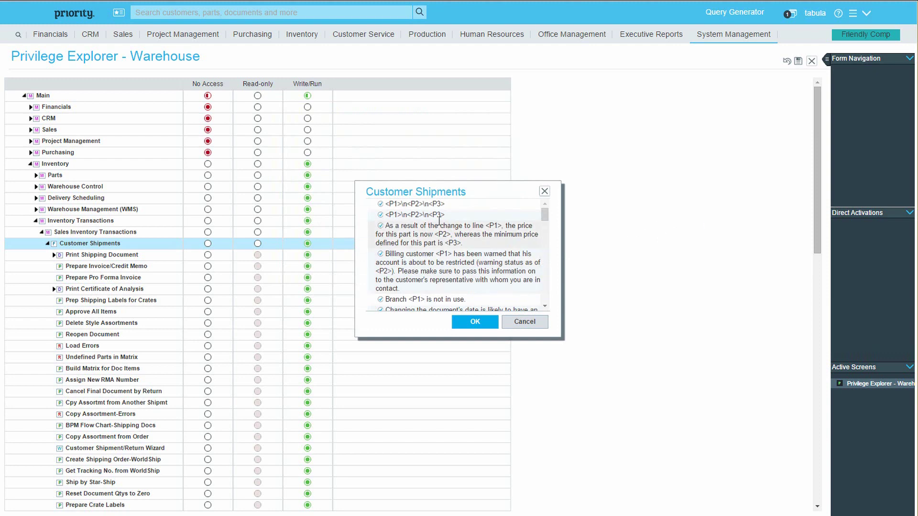
right_click(429, 205)
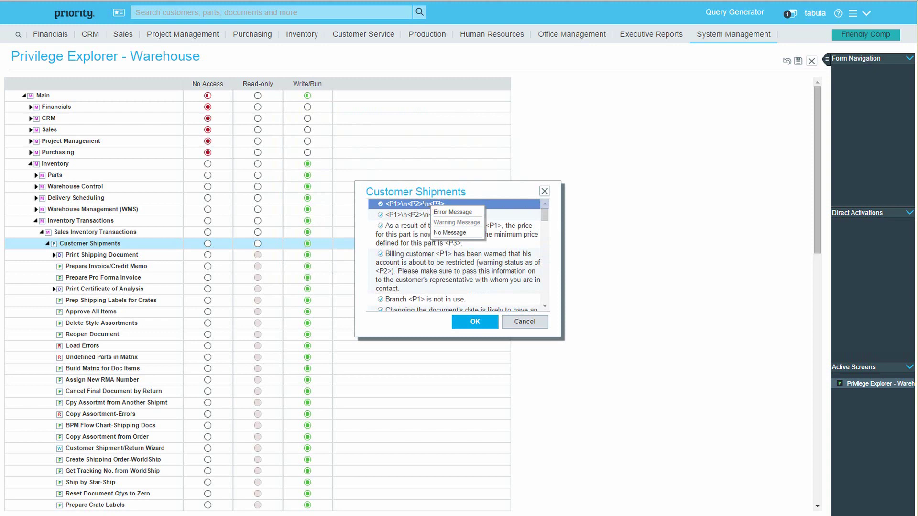
right_click(407, 215)
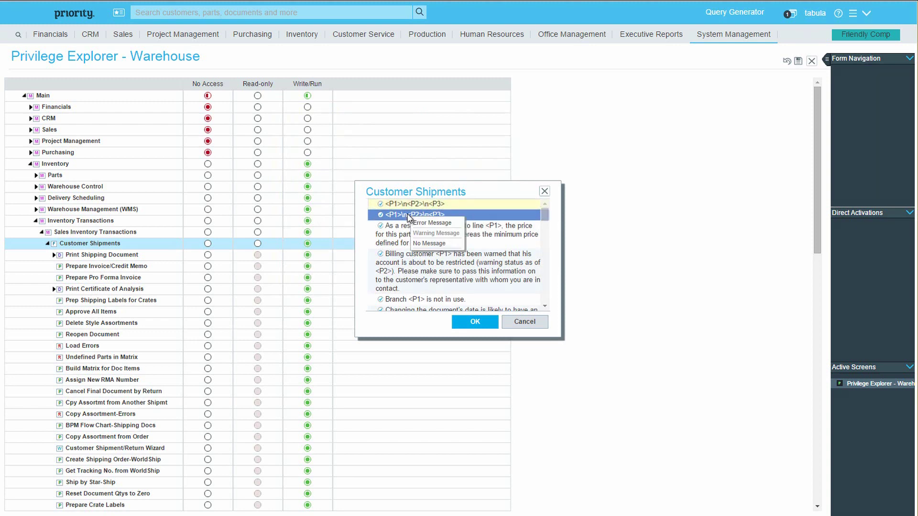
click(628, 228)
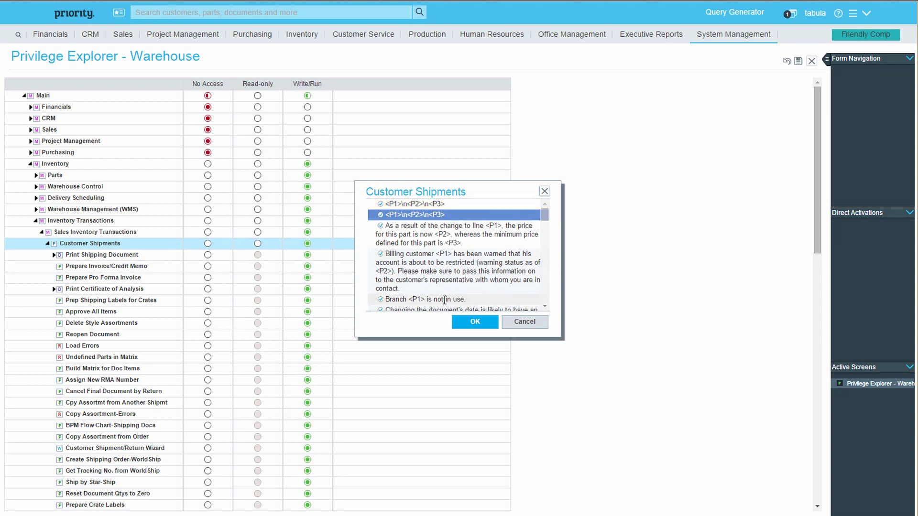
right_click(443, 299)
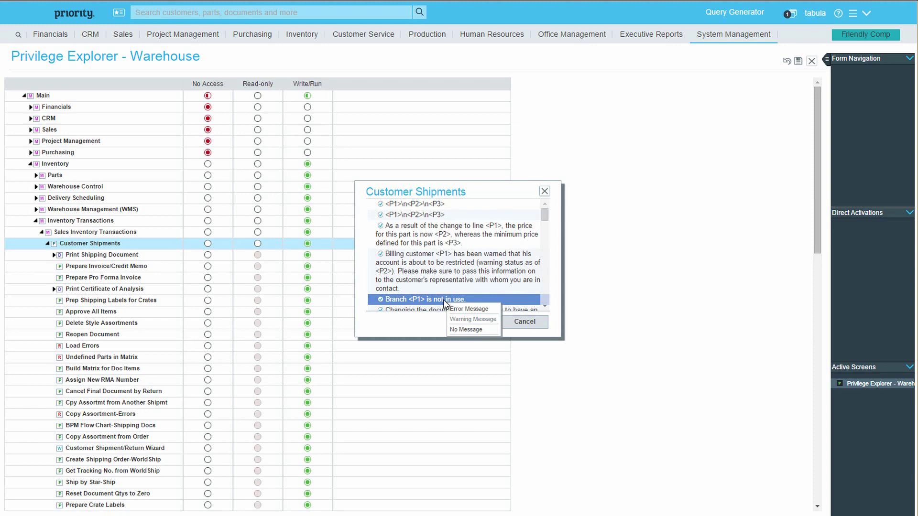
click(469, 309)
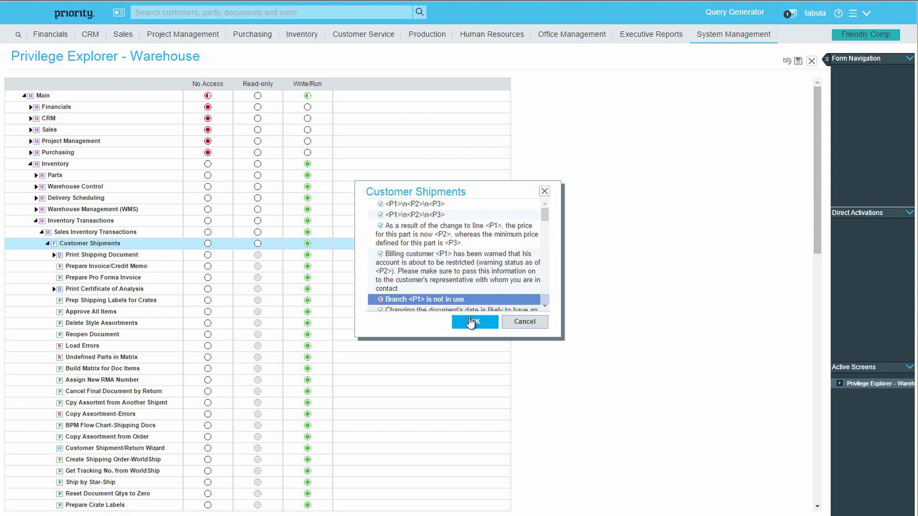
Step: Confirm the message settings, expand Shipped Items, and save Warehouse's privileges
click(471, 322)
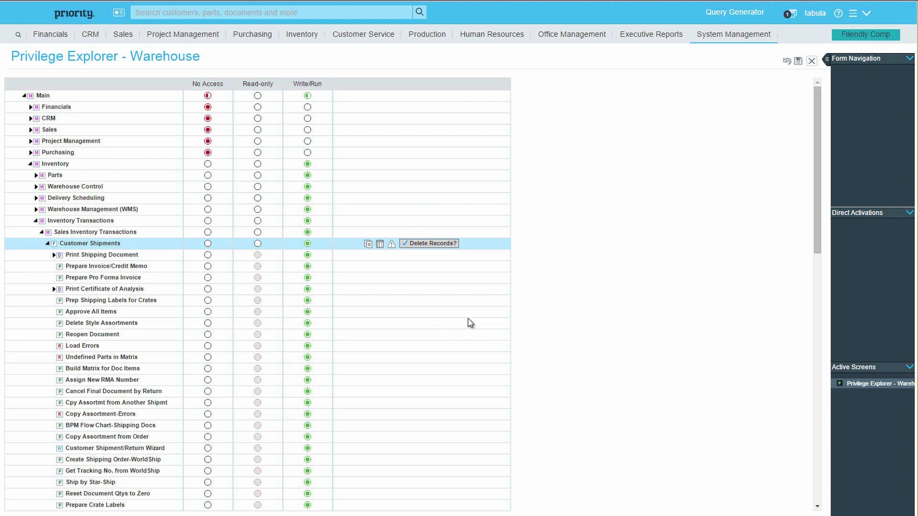
scroll(470, 323, down, 3)
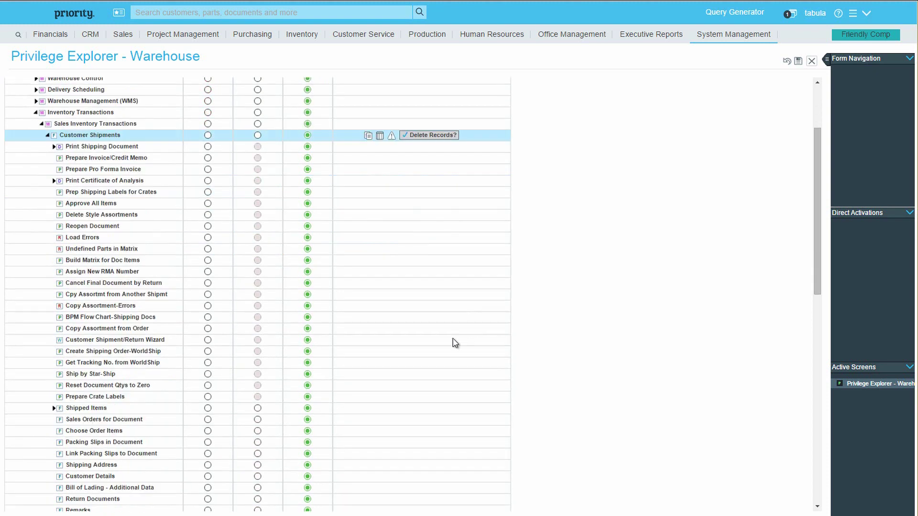
click(93, 409)
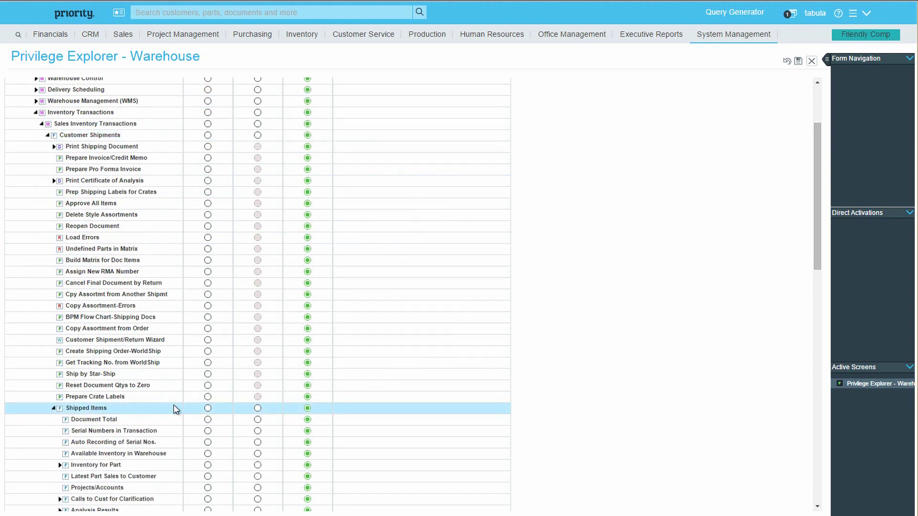
mouse_move(377, 412)
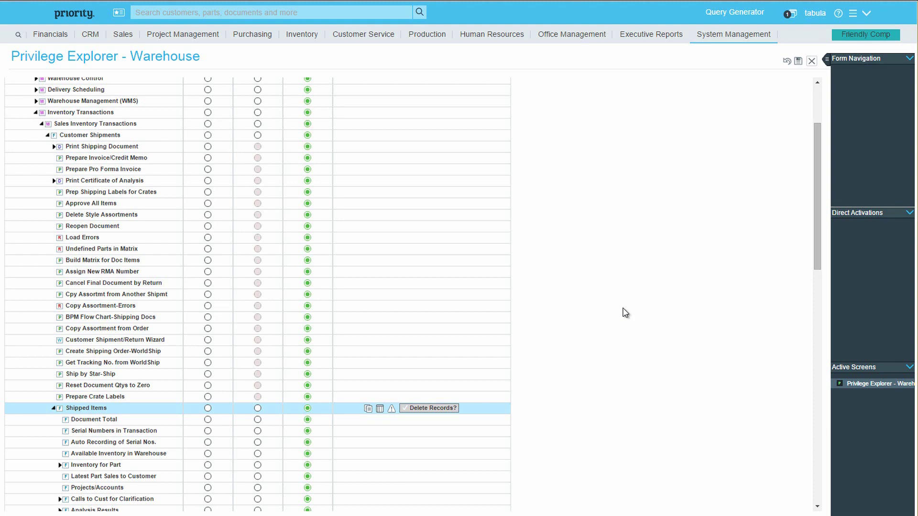
click(799, 62)
Step: Collapse Customer Shipments and cancel out of Copy Privileges to Other Users
double_click(116, 137)
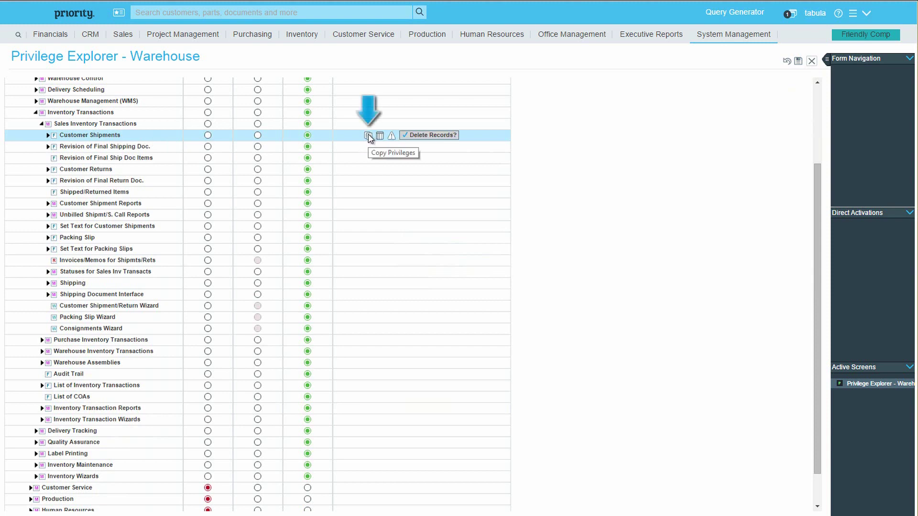
click(368, 136)
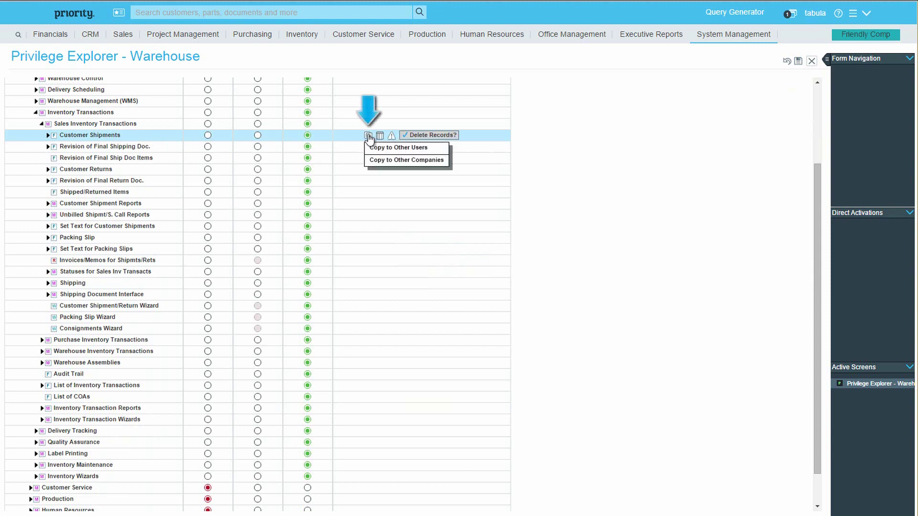
click(379, 148)
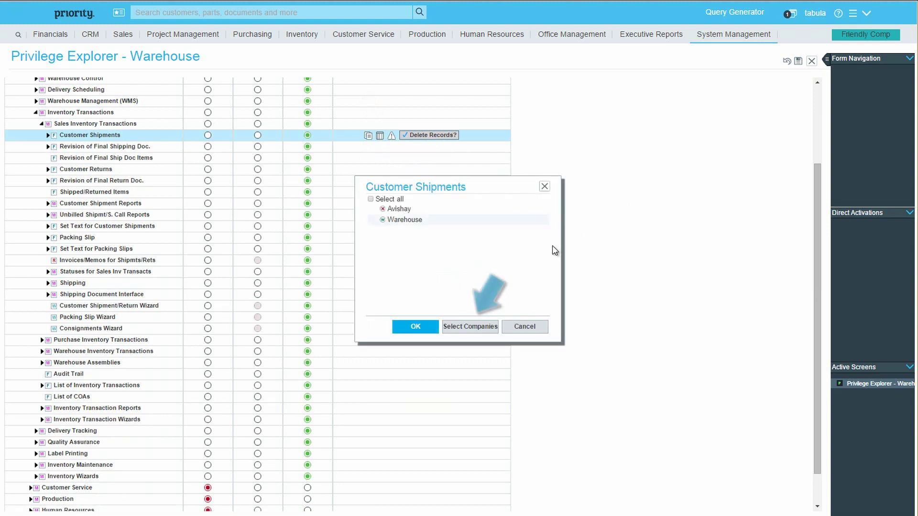
click(476, 329)
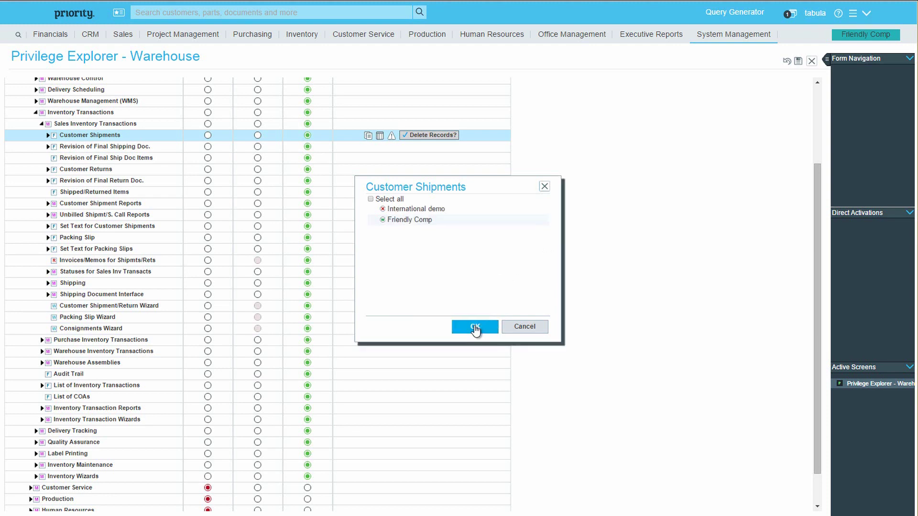
click(538, 329)
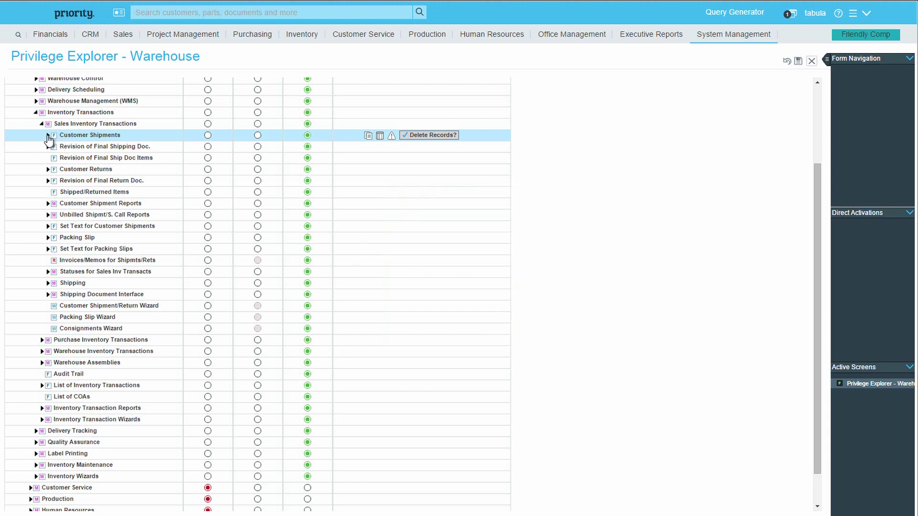
Step: Set Prepare Invoice/Credit Memo and Prepare Pro Forma Invoice to No Access, Customer Details restricted
click(48, 136)
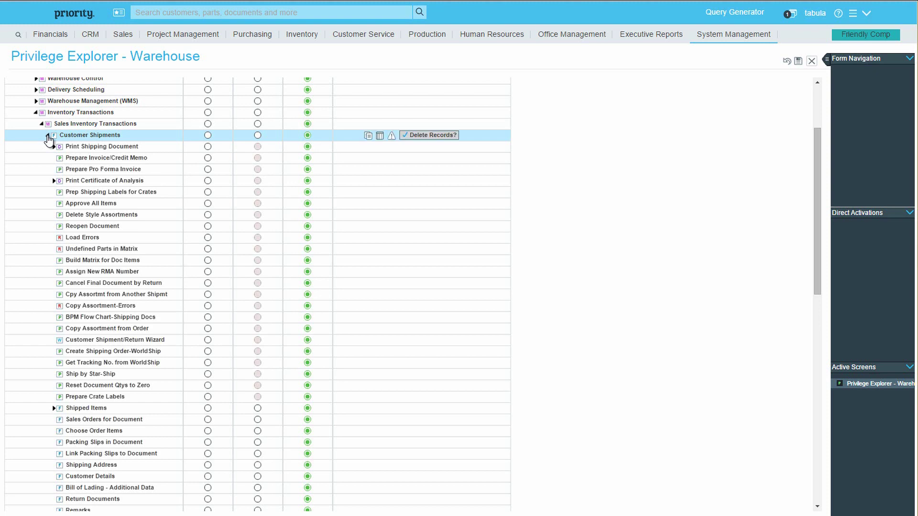
click(207, 158)
click(208, 170)
click(258, 477)
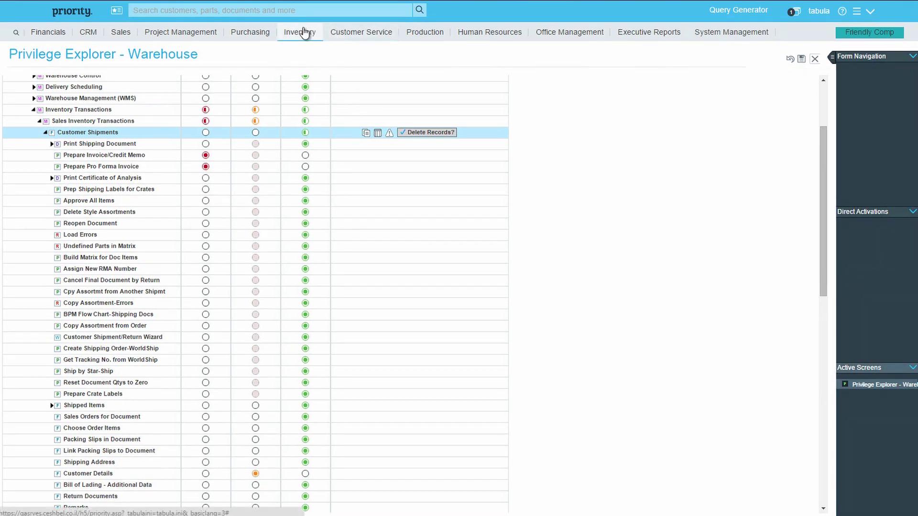
click(304, 32)
mouse_move(320, 96)
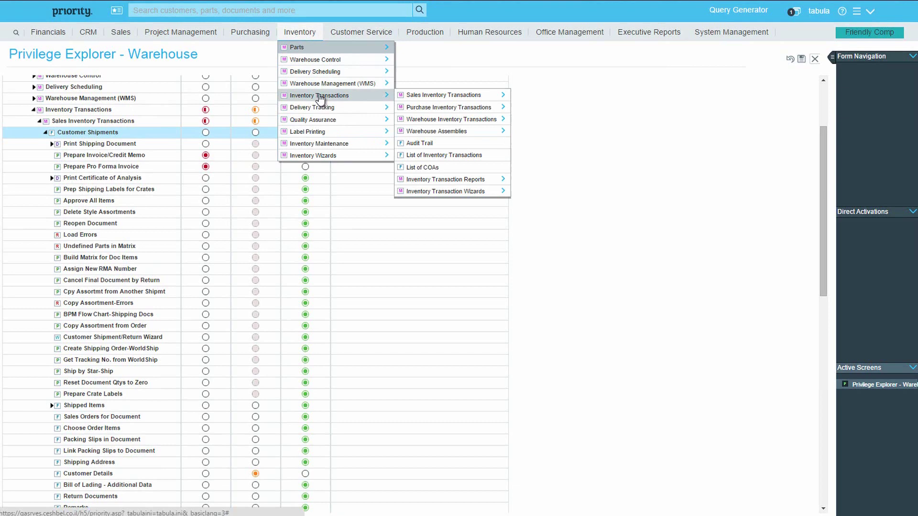
mouse_move(420, 95)
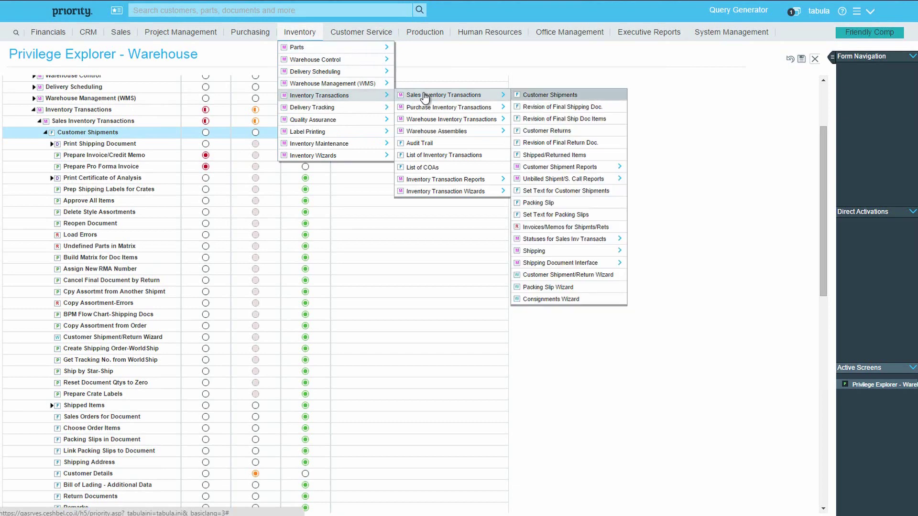
right_click(549, 98)
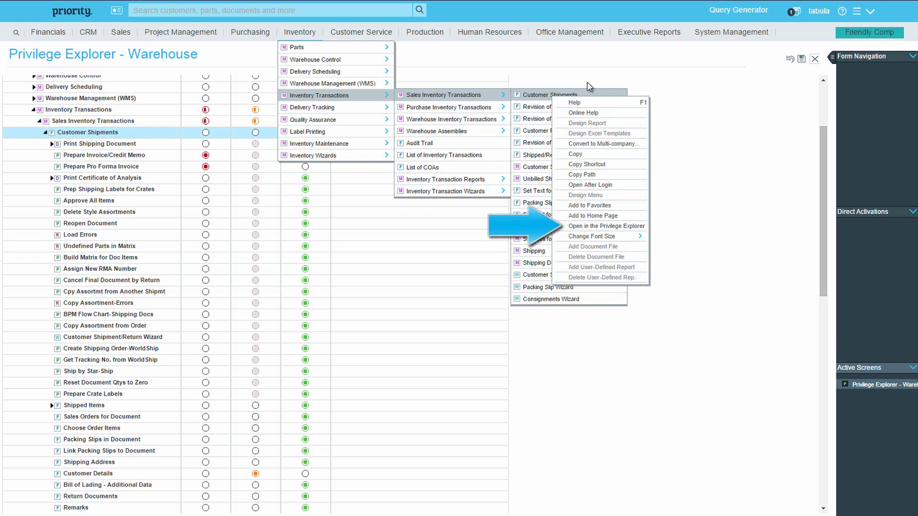
click(652, 57)
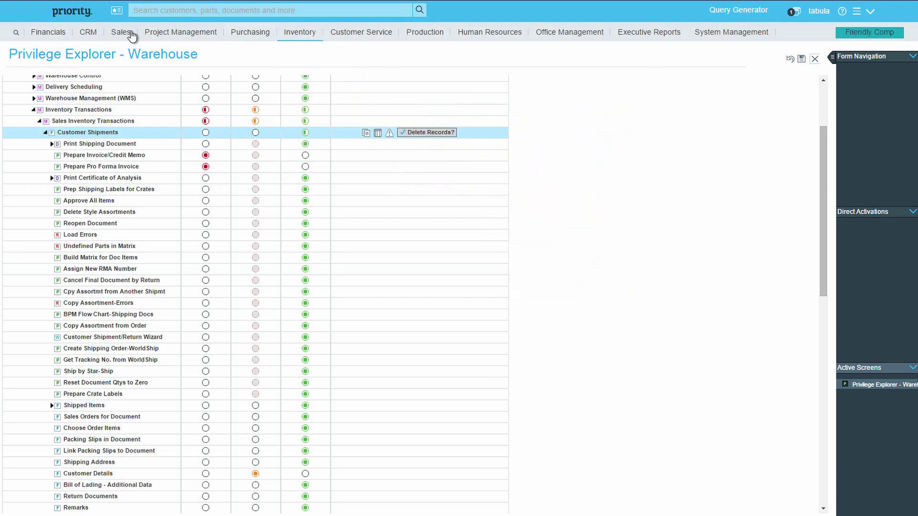
click(17, 33)
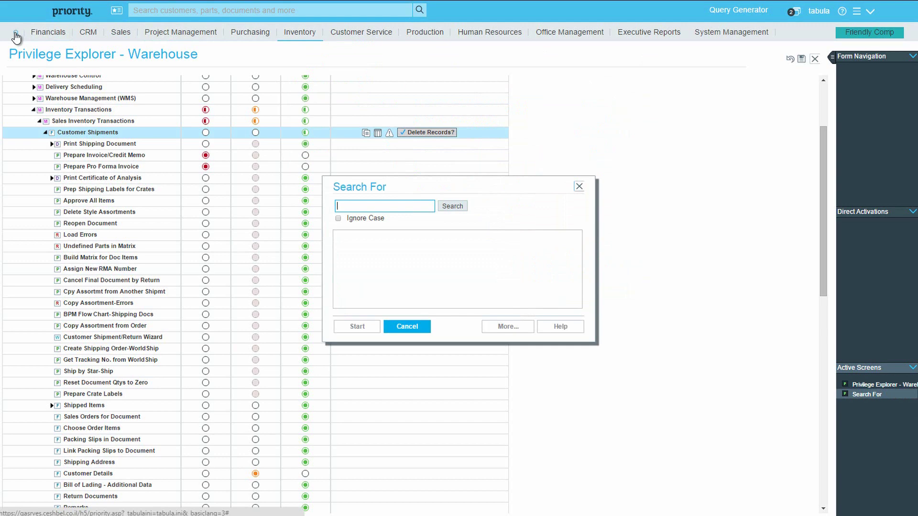
text(customer ship)
click(354, 220)
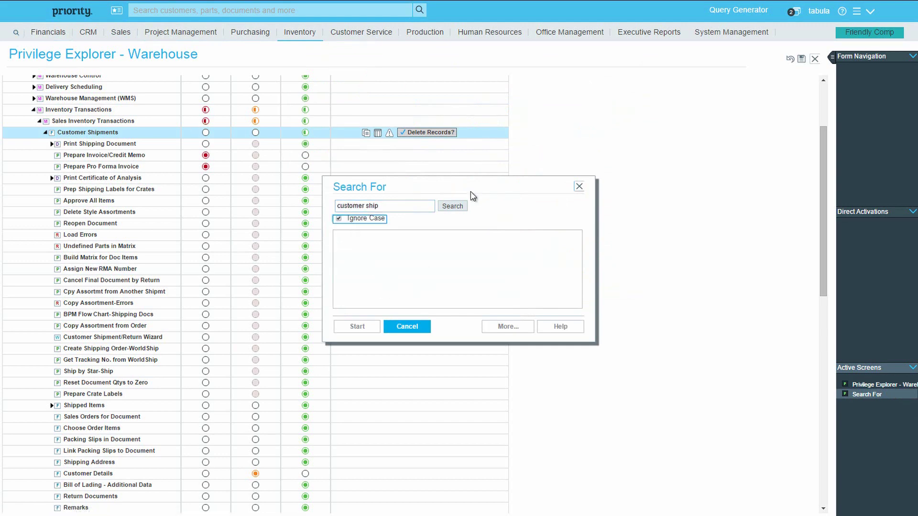
click(452, 207)
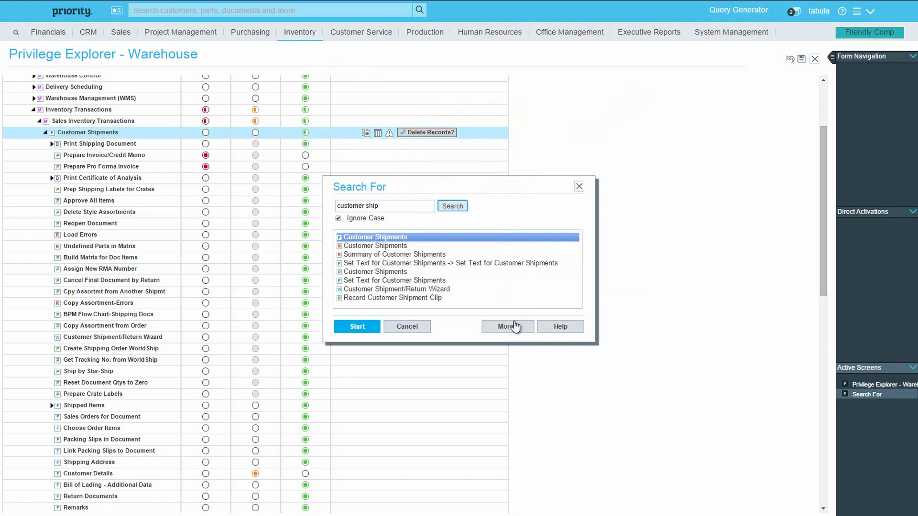
click(509, 327)
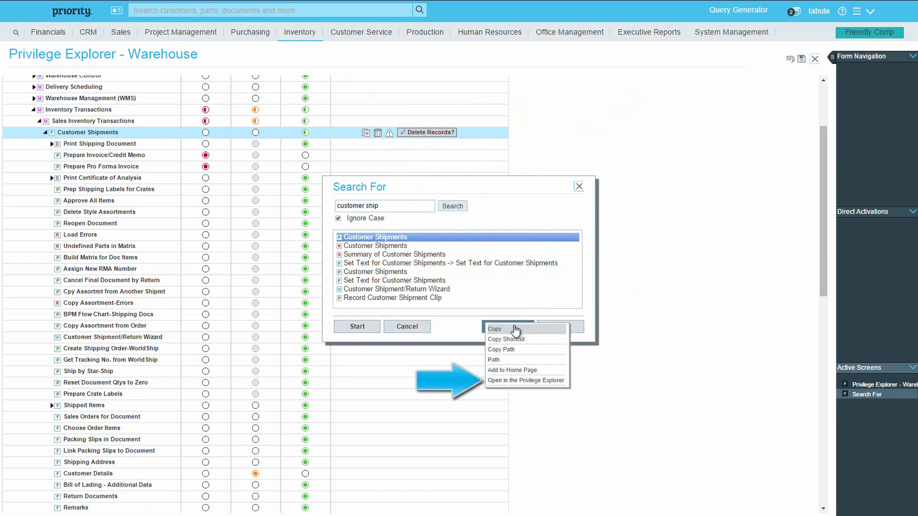
click(525, 380)
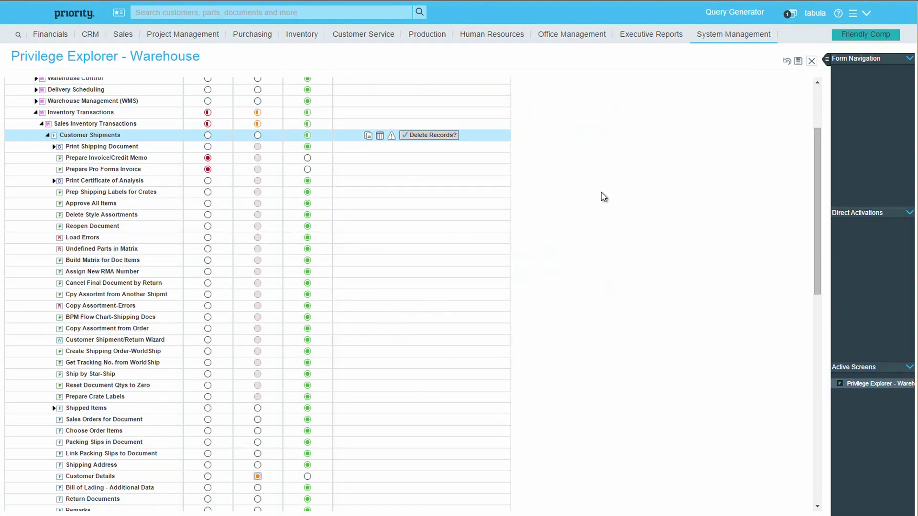
Step: Save the Warehouse privilege changes and exit the Privilege Explorer
click(798, 63)
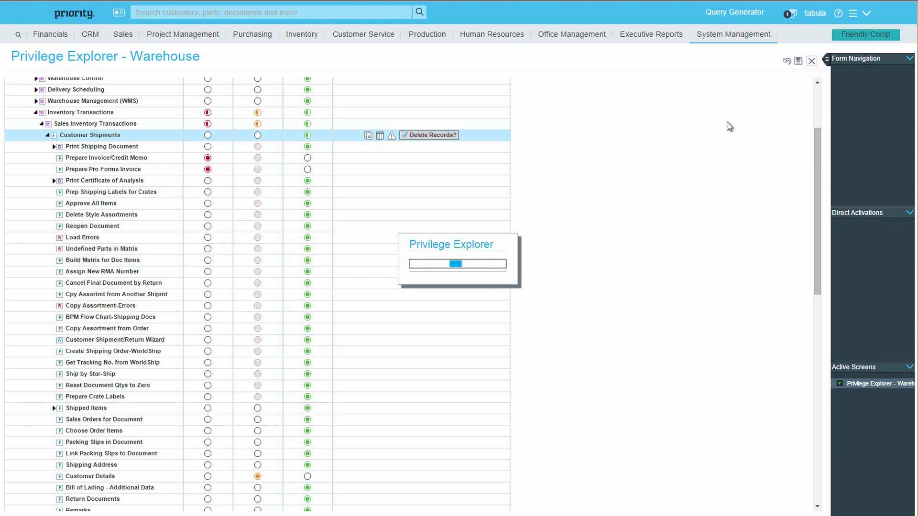
click(811, 61)
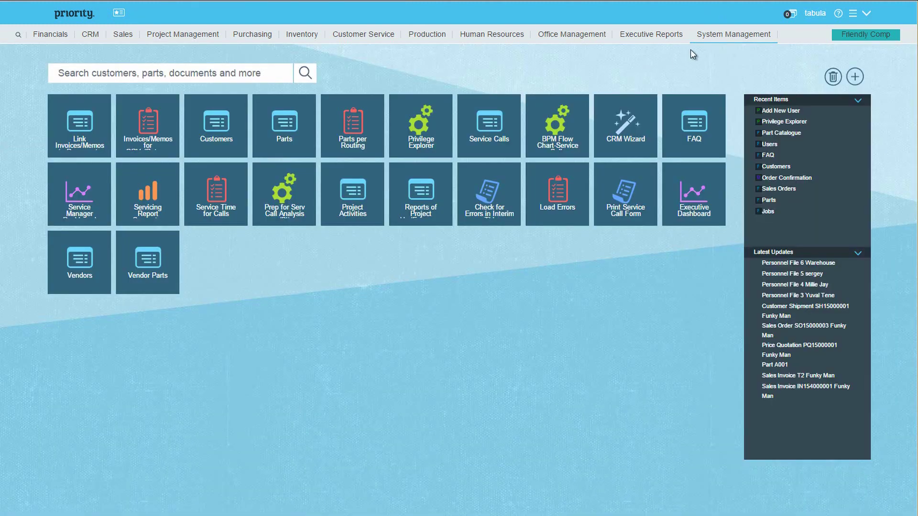
Step: Start Add New User and enter the user name, full name and social security number
click(733, 34)
key(Right)
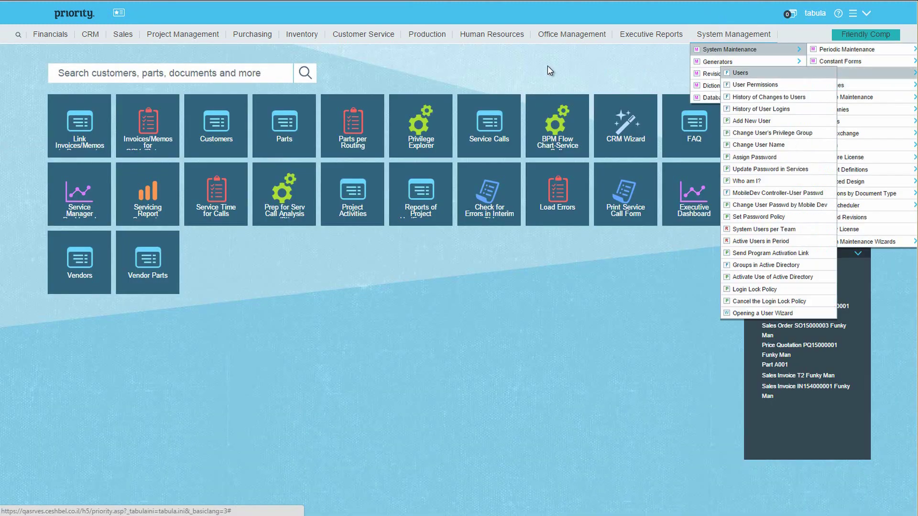
key(Down)
key(Down)
key(Down)
key(Down)
key(Return)
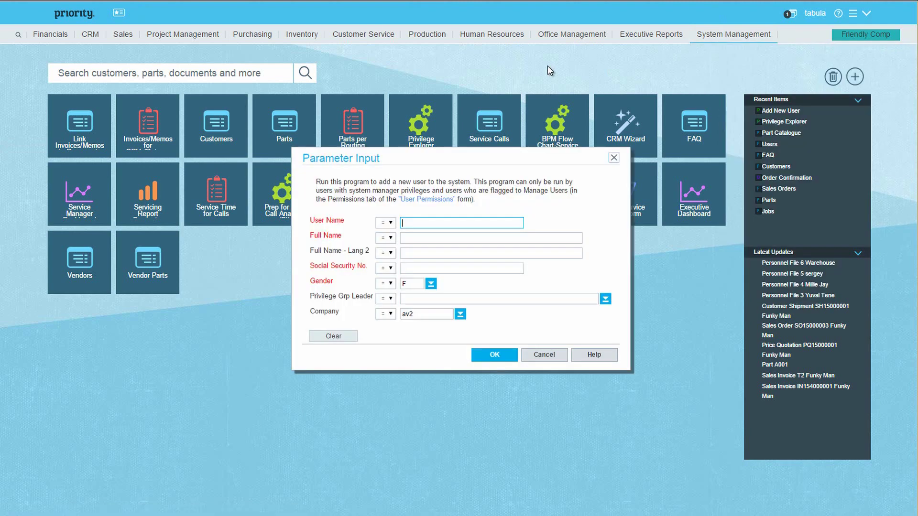
text(Lisa)
key(Tab)
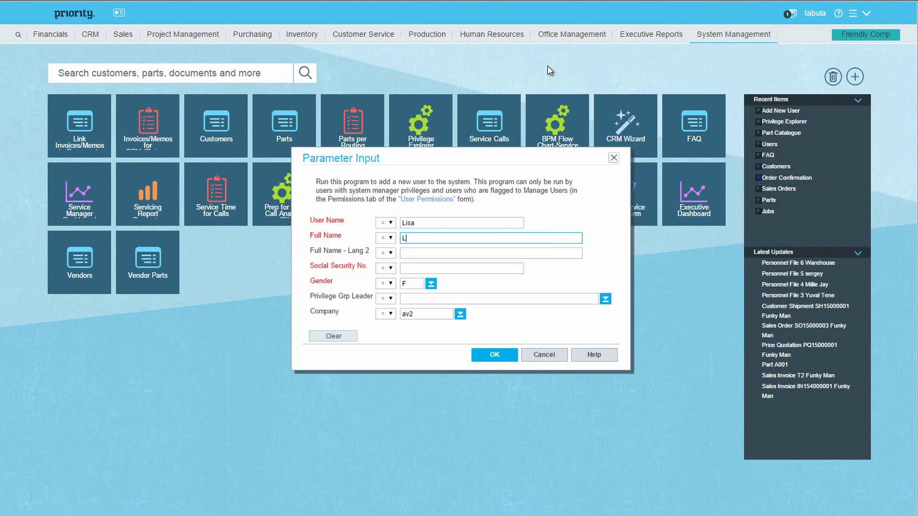
key(Tab)
key(Tab)
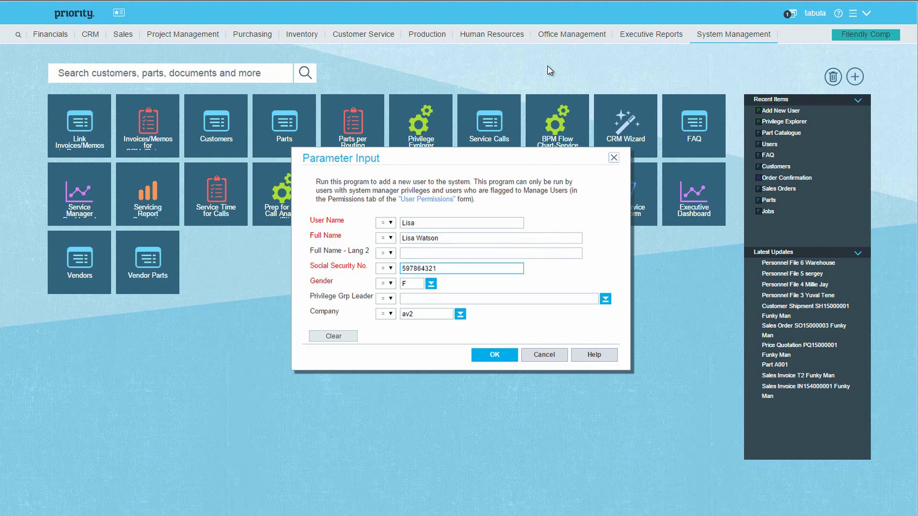
Step: Choose Warehouse as privilege group leader, create the user, and acknowledge the success message
click(606, 299)
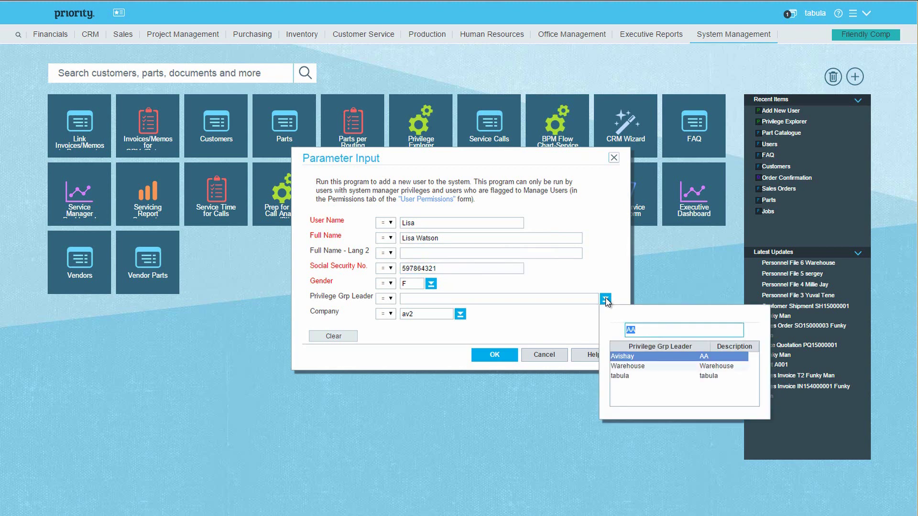
click(627, 363)
click(513, 355)
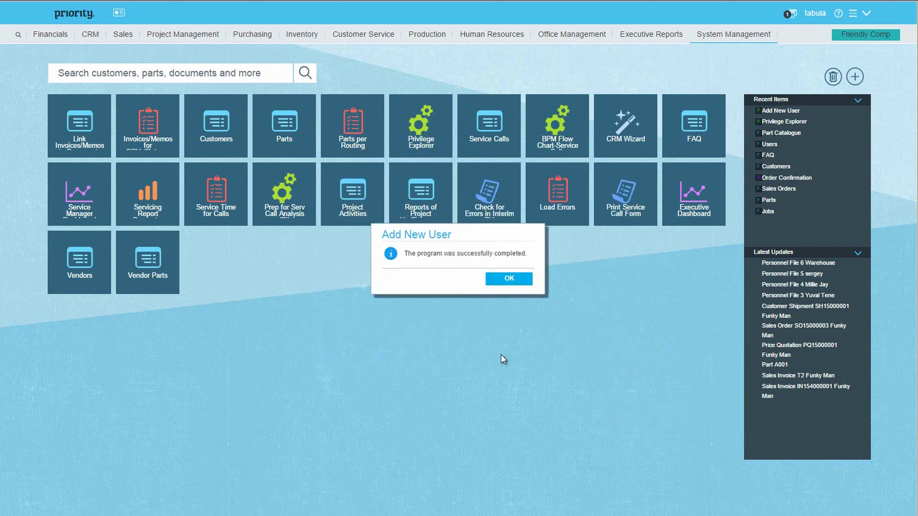
key(Return)
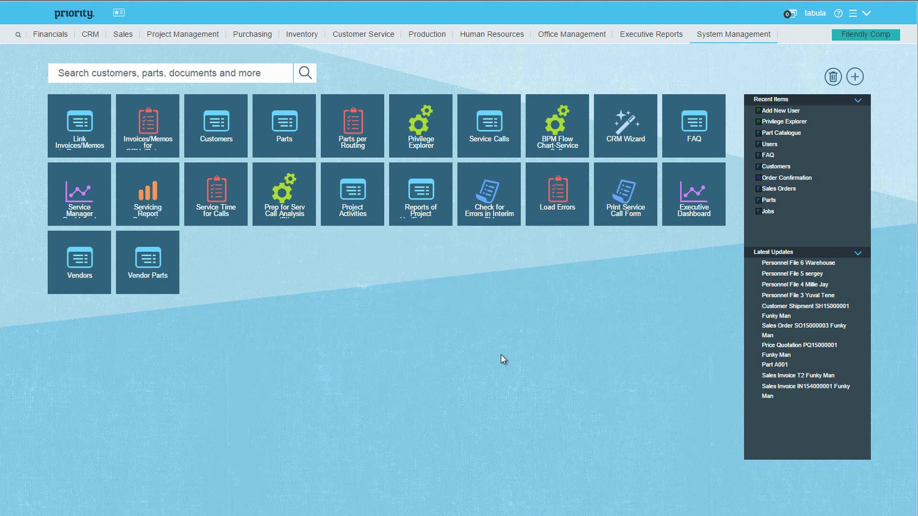
Step: Use Assign Password to pick the new user, enter and verify a password, and confirm
click(726, 38)
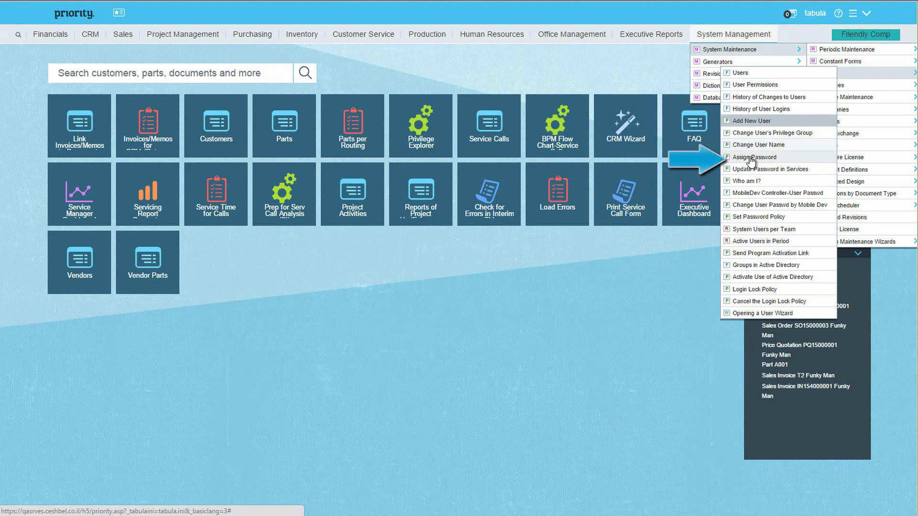
click(751, 158)
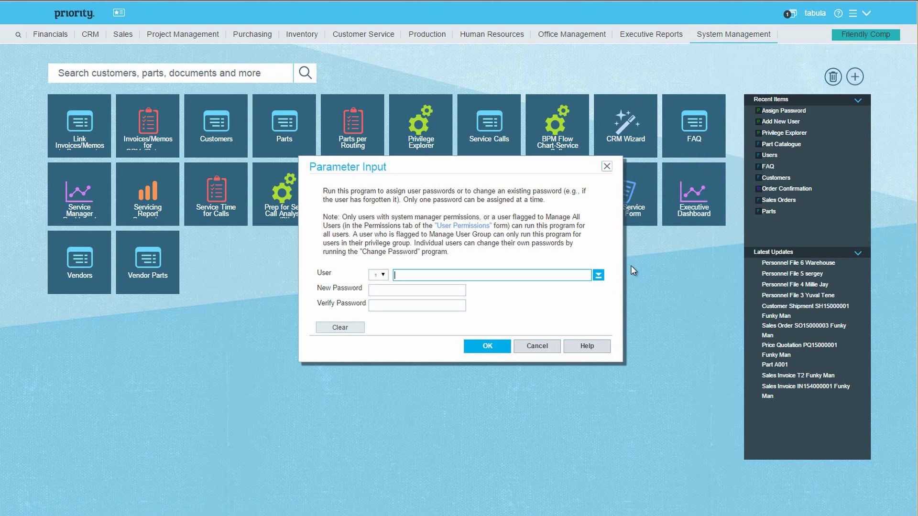
key(F6)
key(Down)
key(Return)
key(Tab)
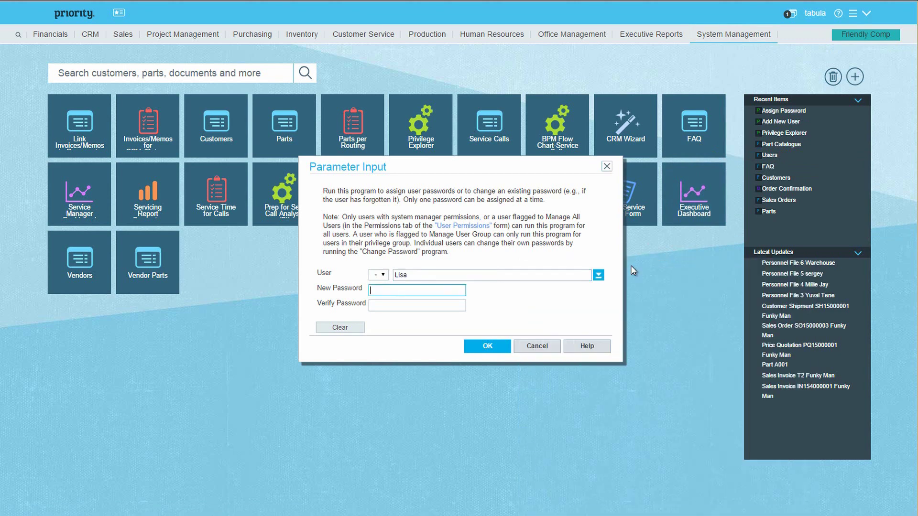
text(123)
key(Tab)
text(123)
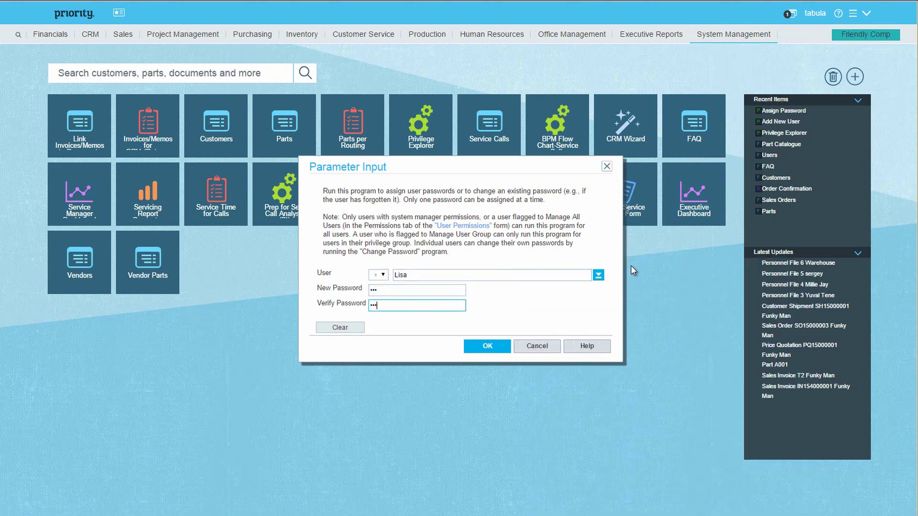
key(Return)
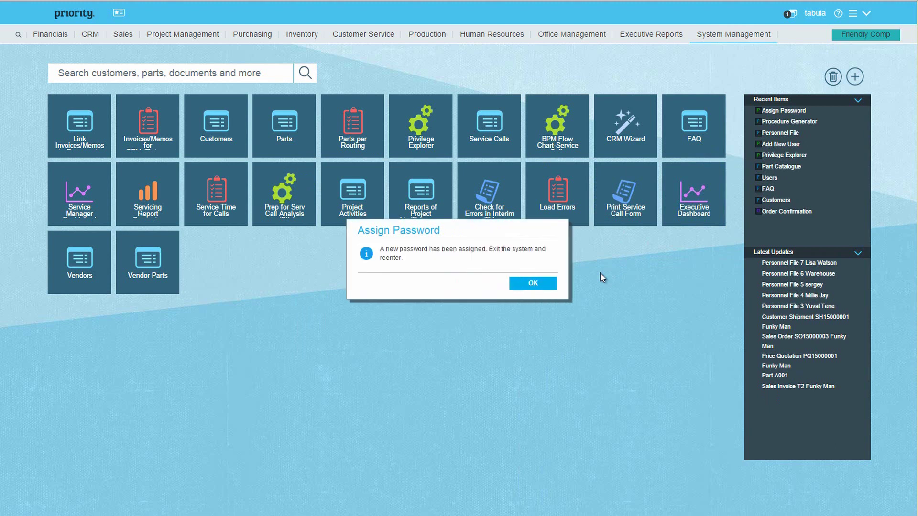
key(Return)
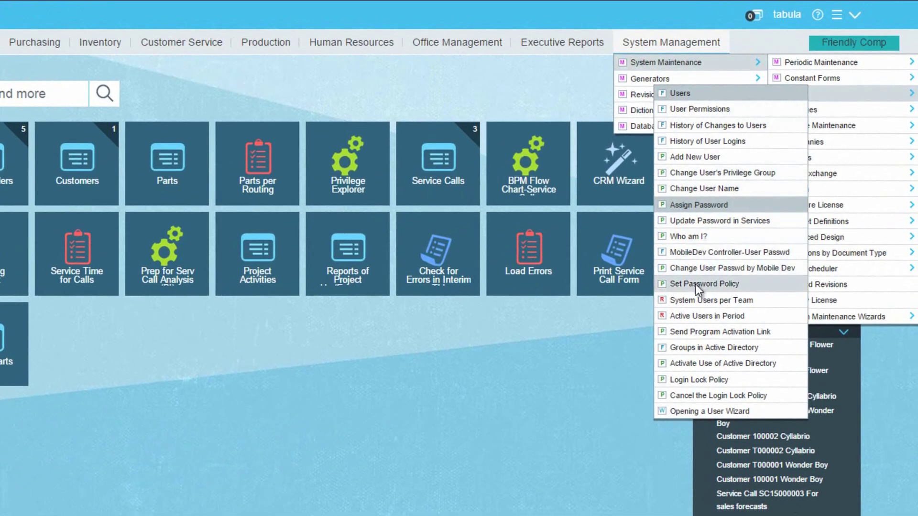
click(697, 283)
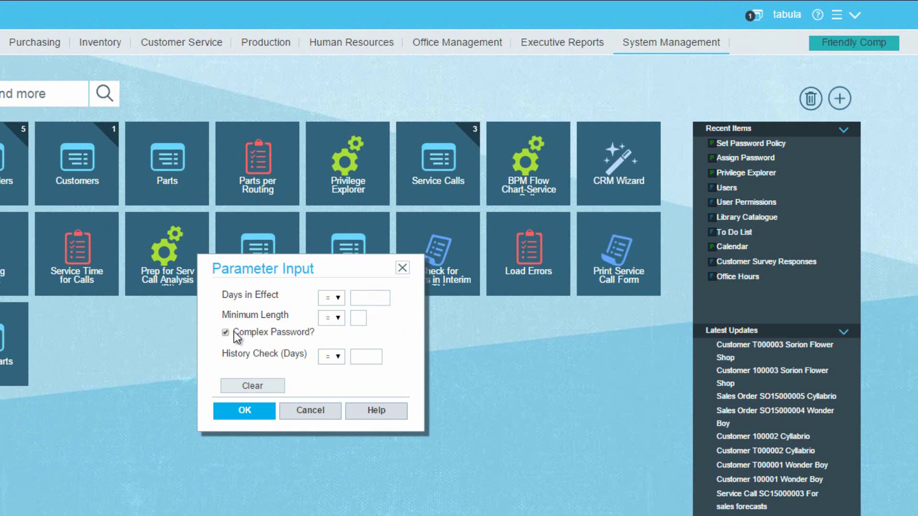
click(364, 319)
click(317, 413)
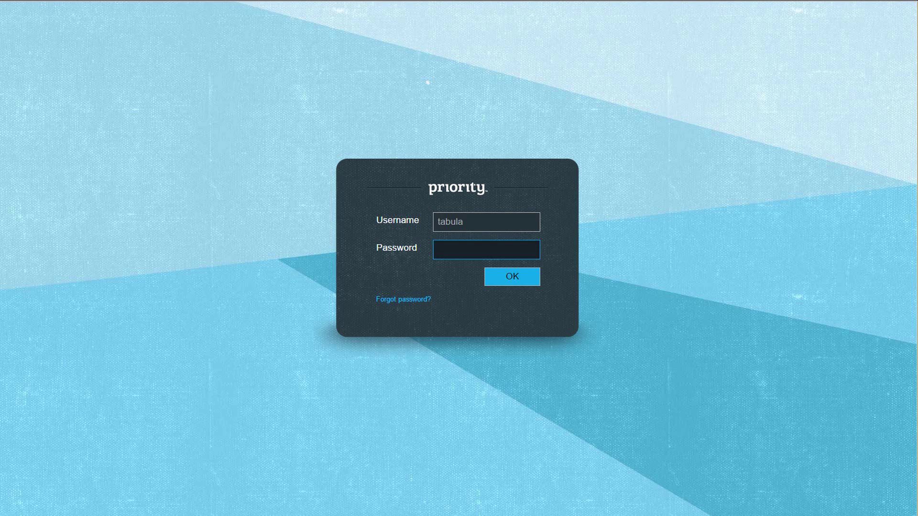
Step: Log in with the new warehouse user's name and password
key(shift+Tab)
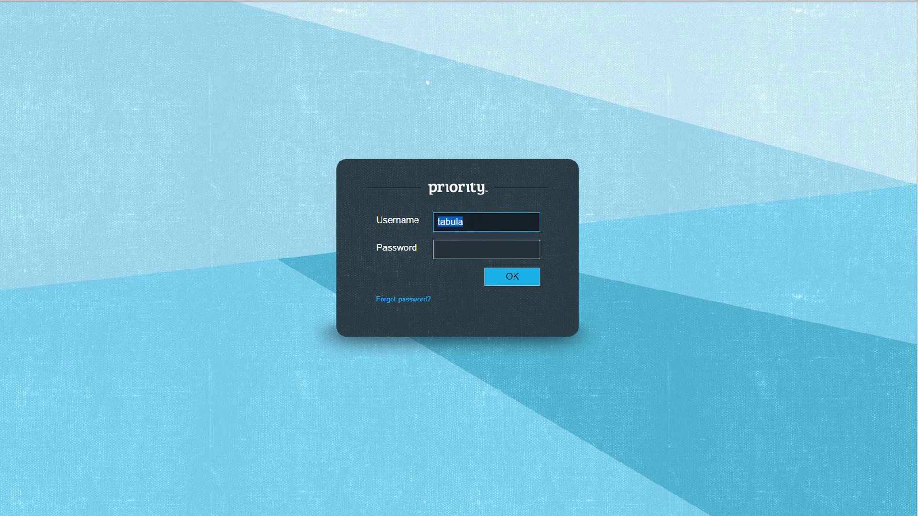
text(Lisa)
key(Tab)
text(***)
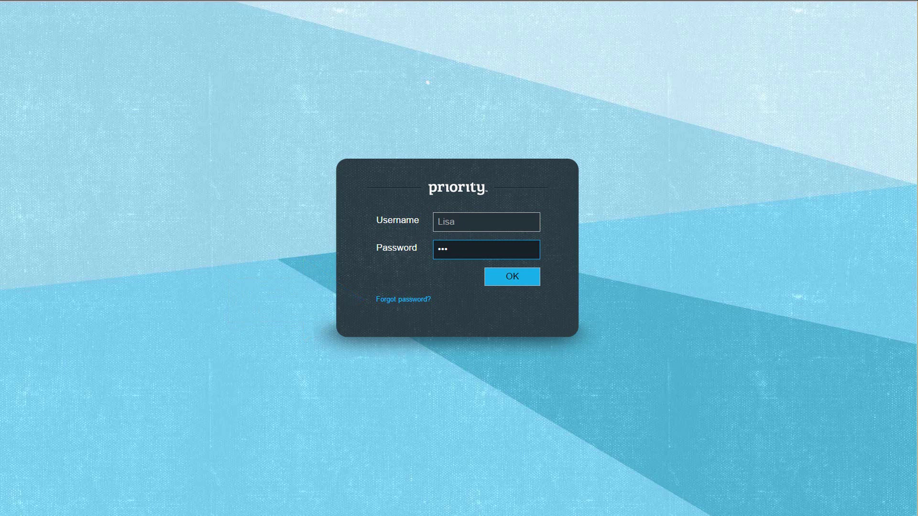
key(Return)
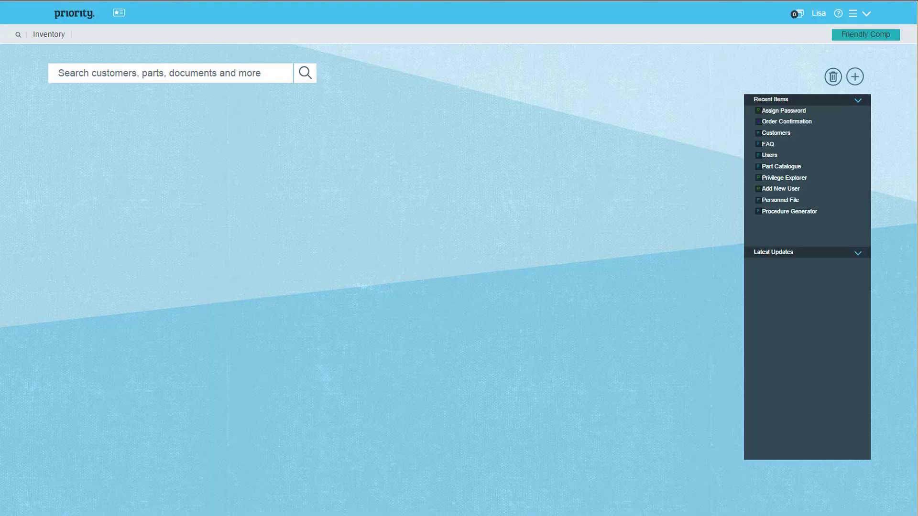
click(51, 36)
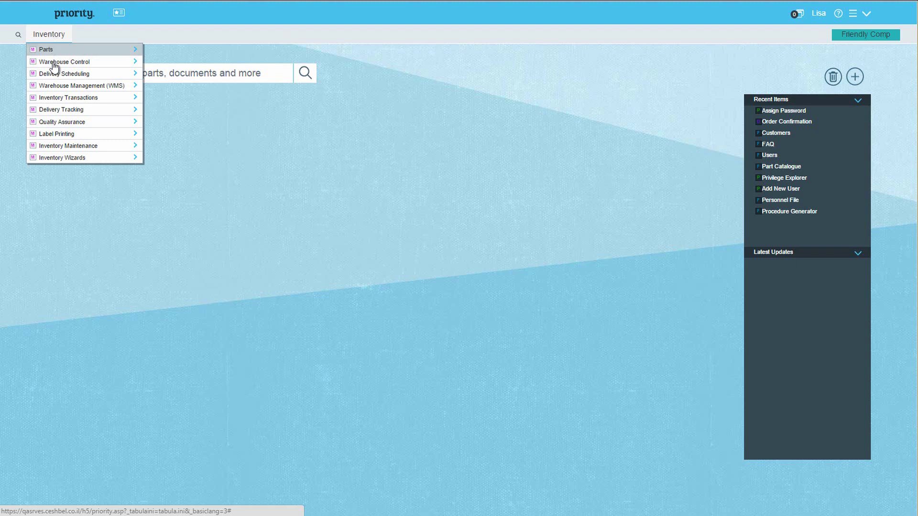
mouse_move(63, 99)
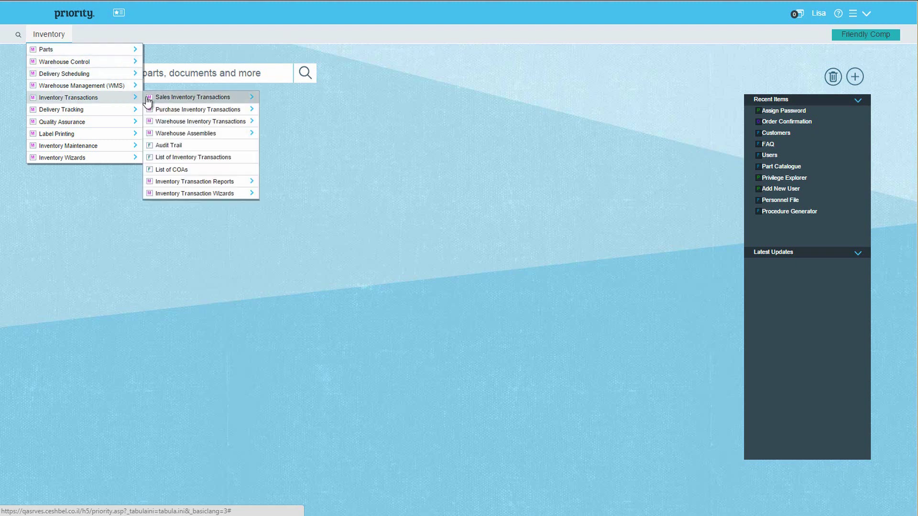
mouse_move(170, 99)
click(291, 99)
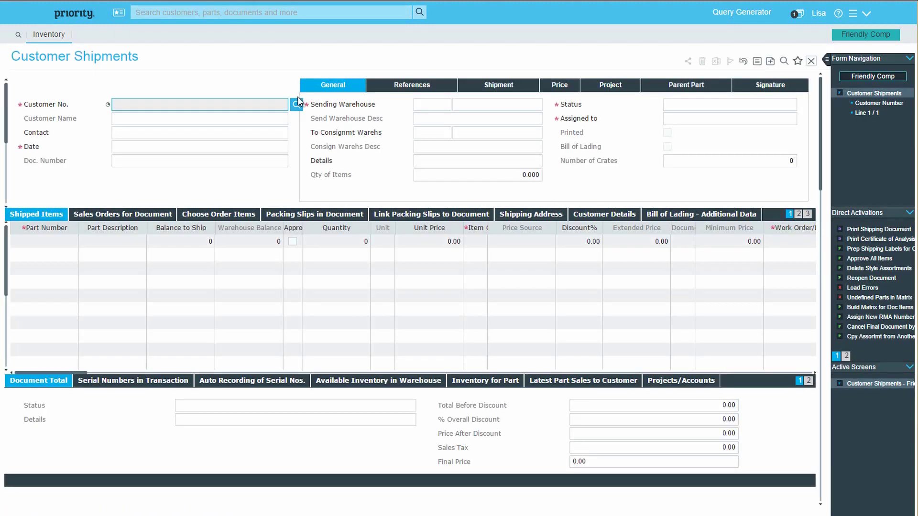
key(Escape)
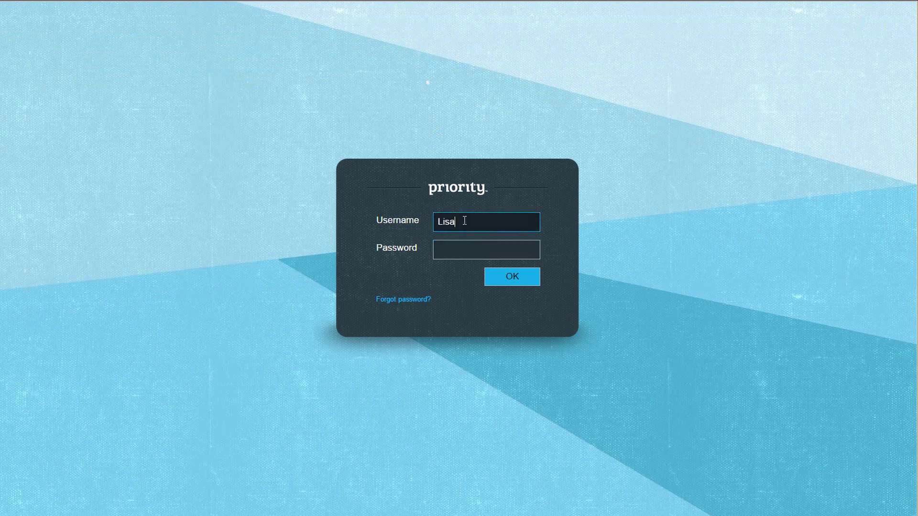
Step: Log back in with the administrator account and open Users from Recent Items
double_click(462, 219)
text(tabula)
key(Tab)
text(******)
key(Return)
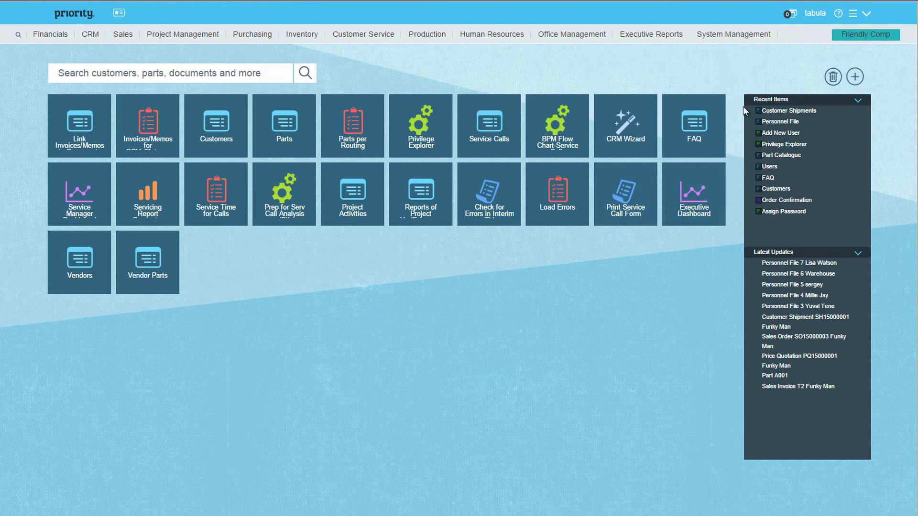
click(769, 167)
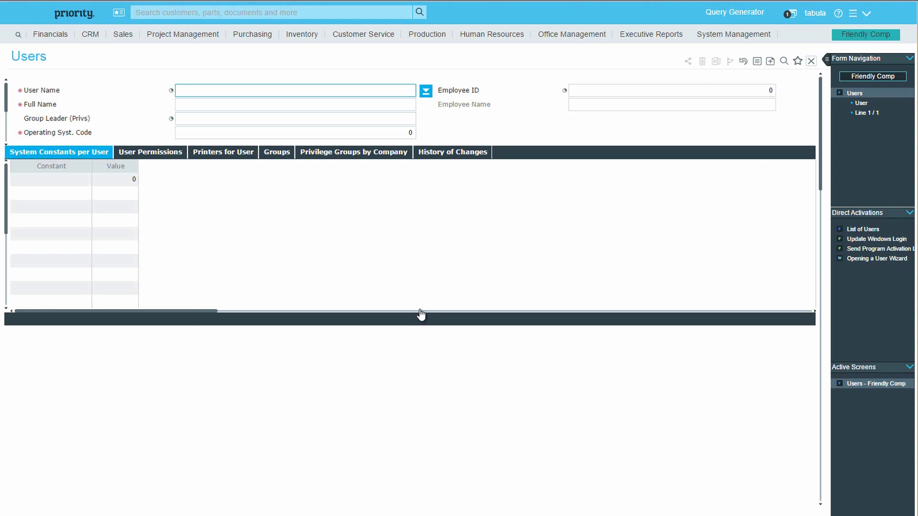
Step: Retrieve the new user's record, check Warehouse is its group leader, and show User Permissions
text(Lisa)
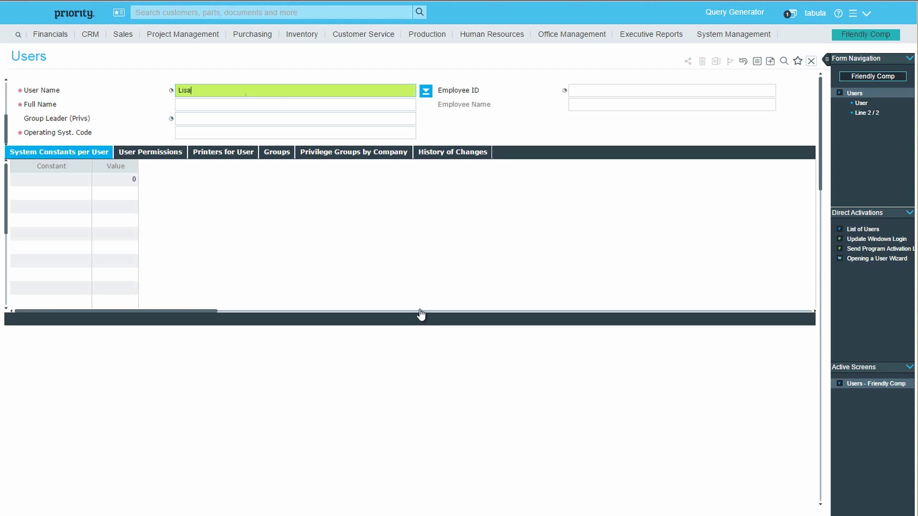
key(Return)
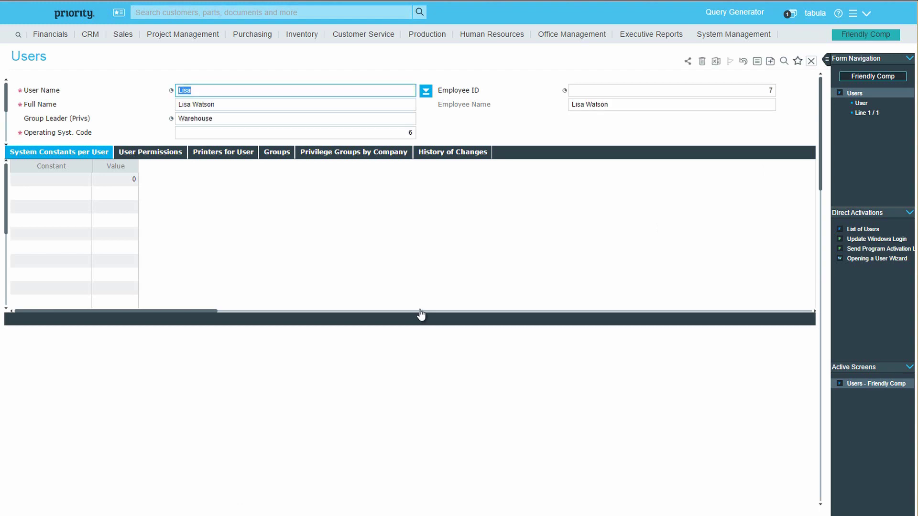
click(356, 118)
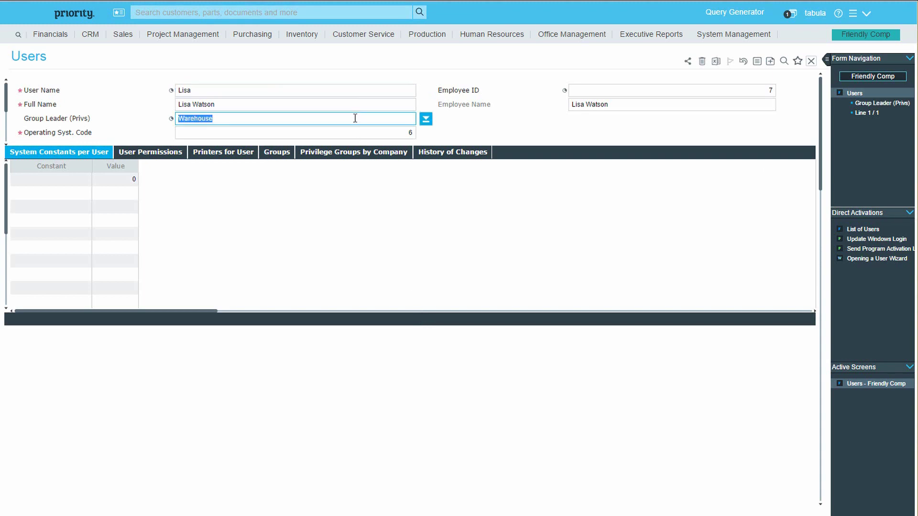
click(425, 120)
click(425, 119)
click(154, 155)
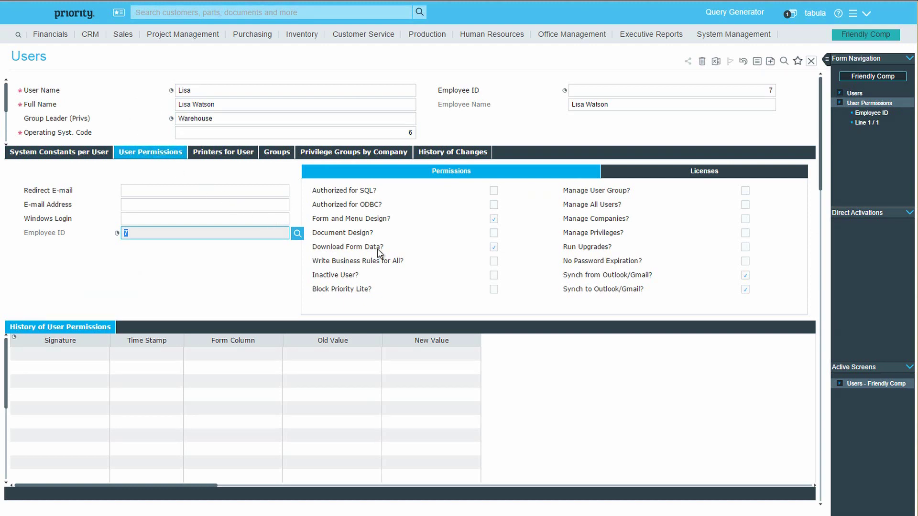
Step: Allow Document Design for the new user and read the Write Business Rules help
click(495, 234)
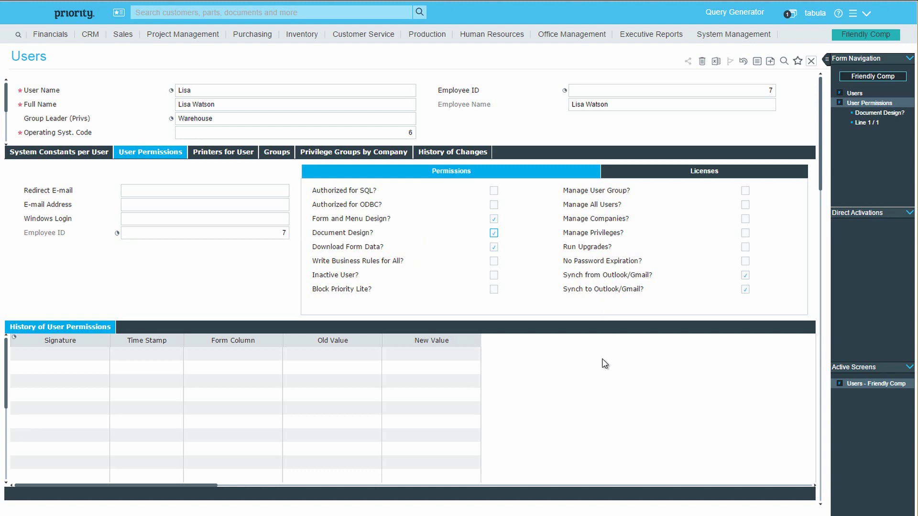
key(Tab)
key(Tab)
key(F1)
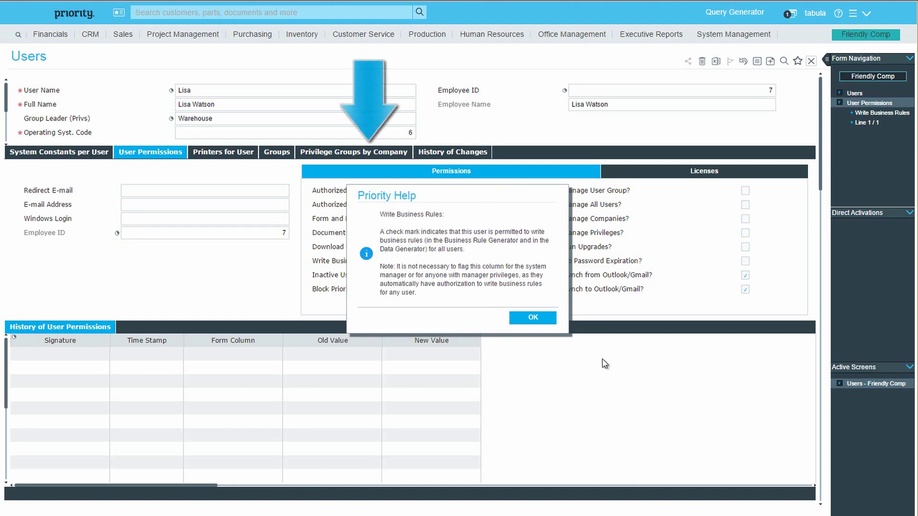
key(Return)
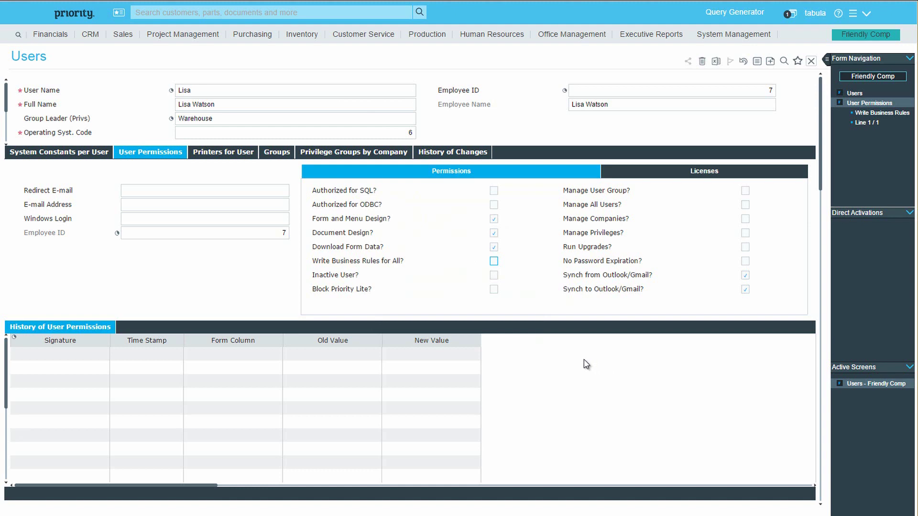
Step: Bring up the context options for Users under System Management > System Maintenance
click(741, 38)
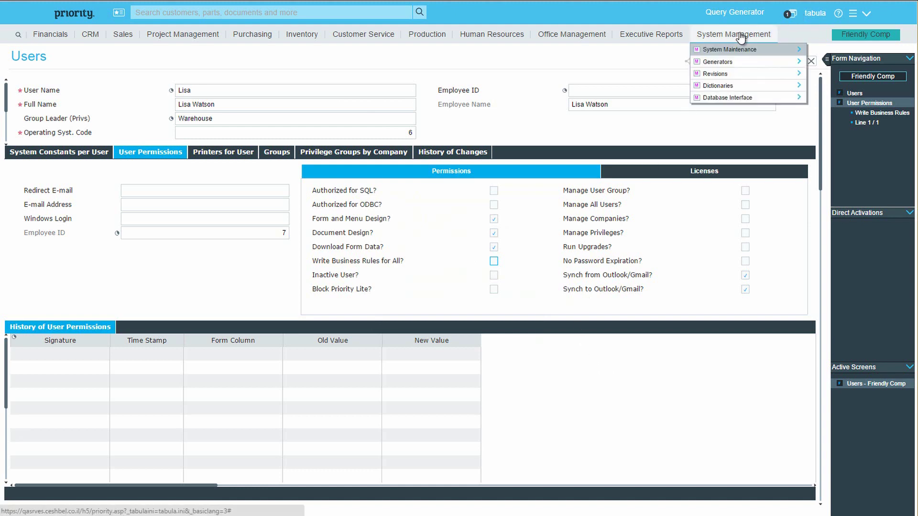
mouse_move(741, 52)
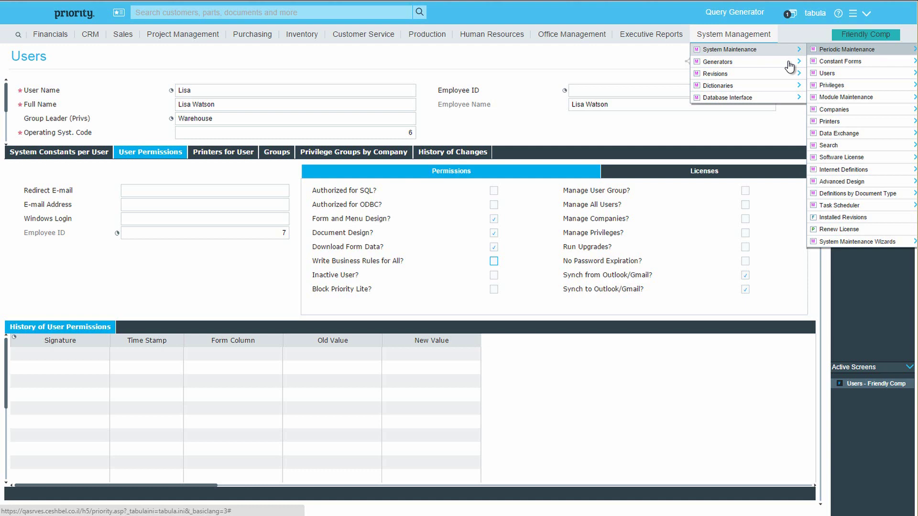
right_click(826, 73)
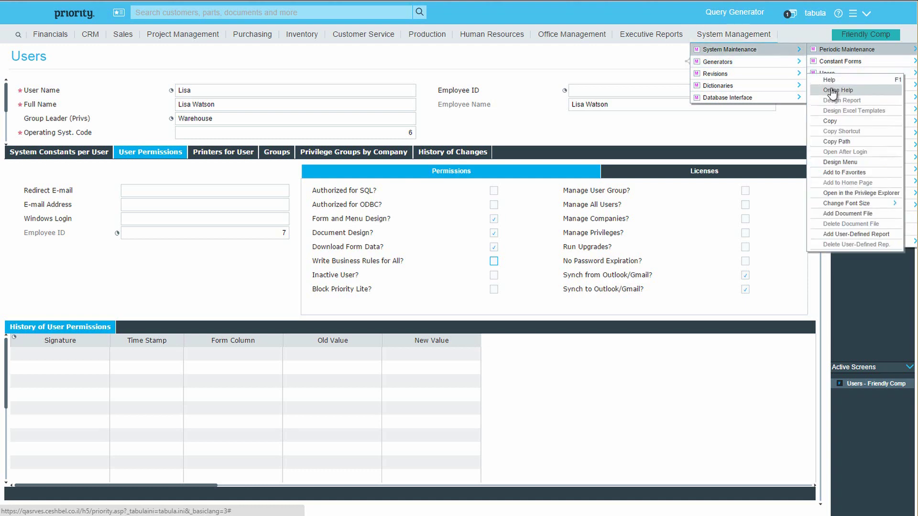